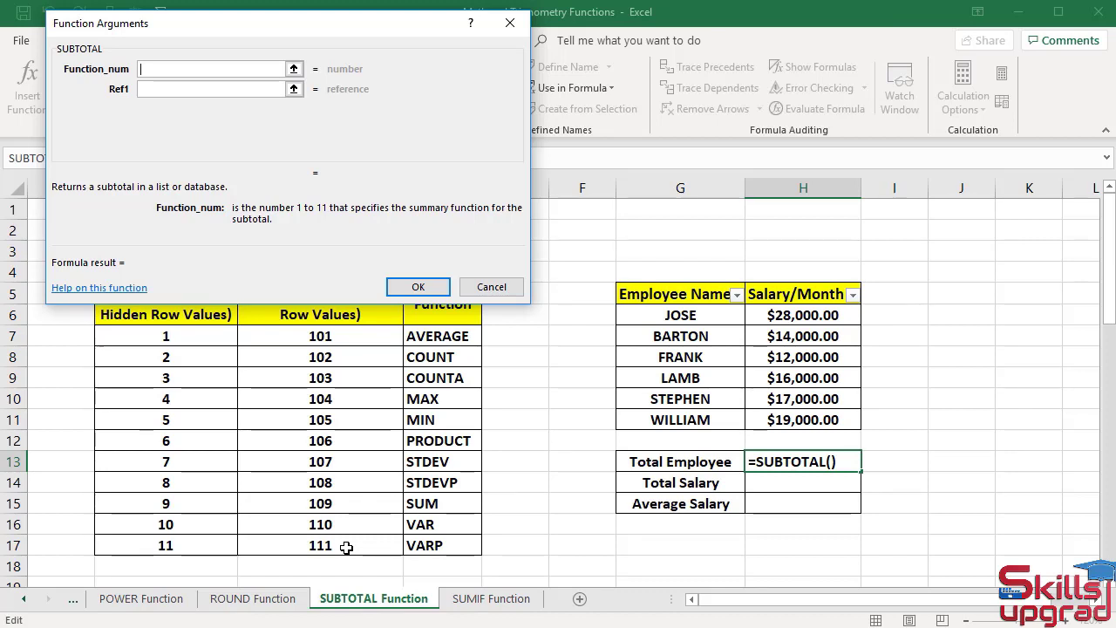
Complete the SUBTOTAL formula in H13 with C9 as the function number and G6:G11 as the reference range.
click(327, 379)
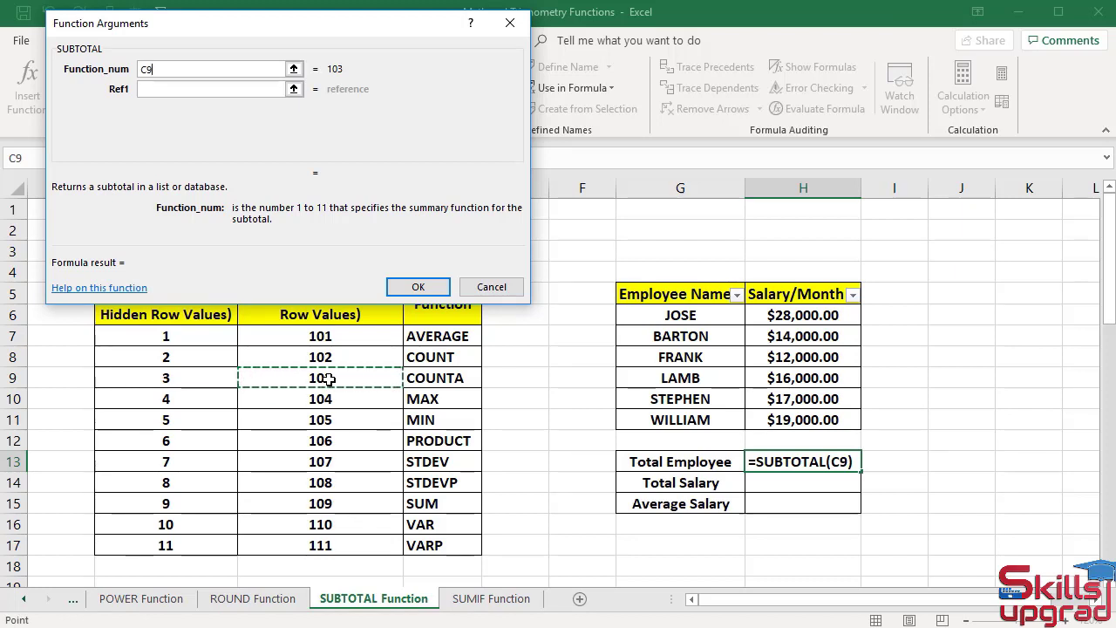
key(Tab)
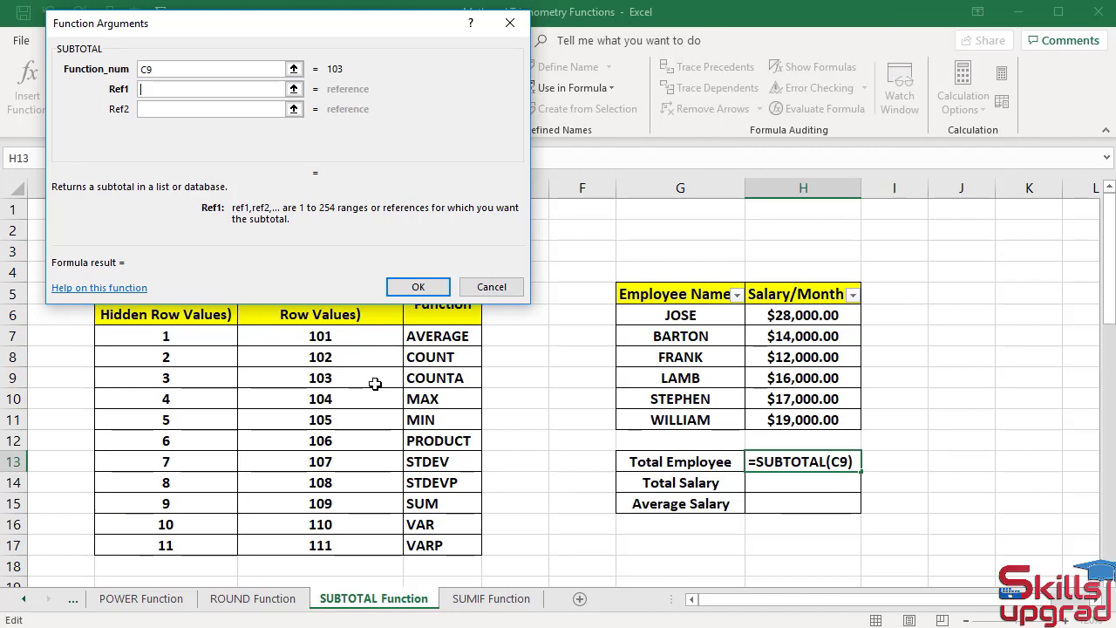
click(702, 316)
drag(701, 348, 702, 414)
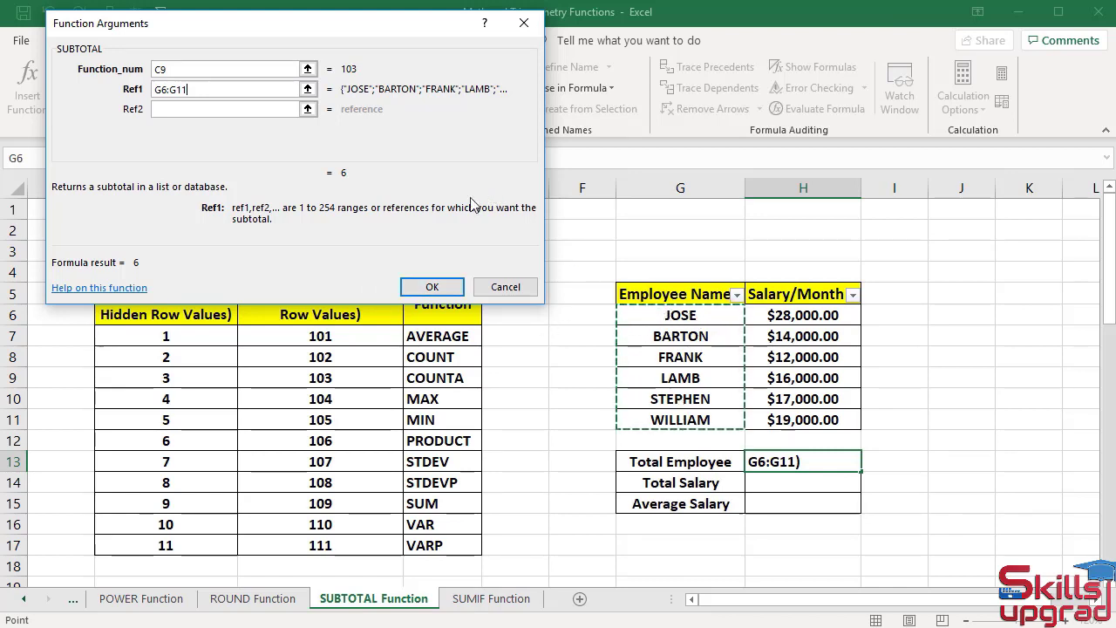
click(433, 288)
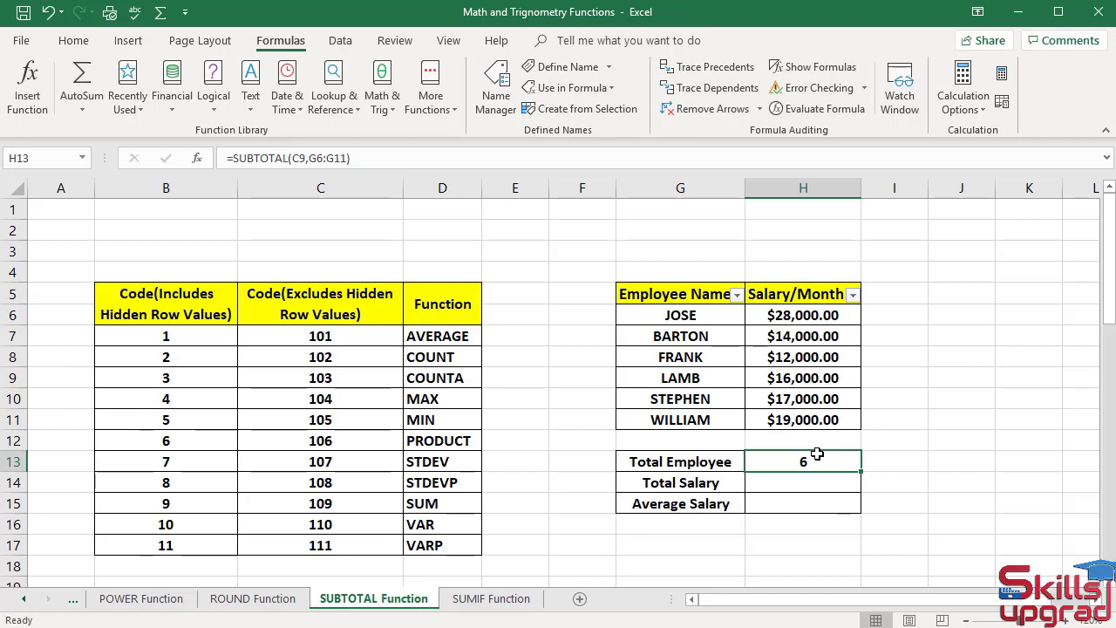
Clear the Total Employee formula from H13 and hide row 10.
key(Delete)
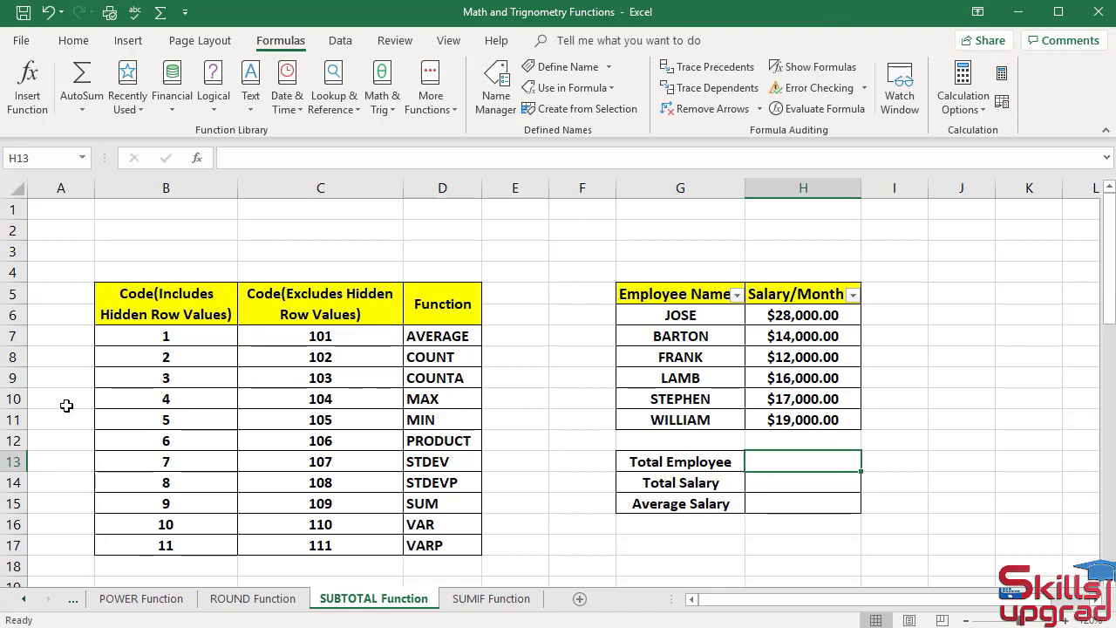
right_click(13, 398)
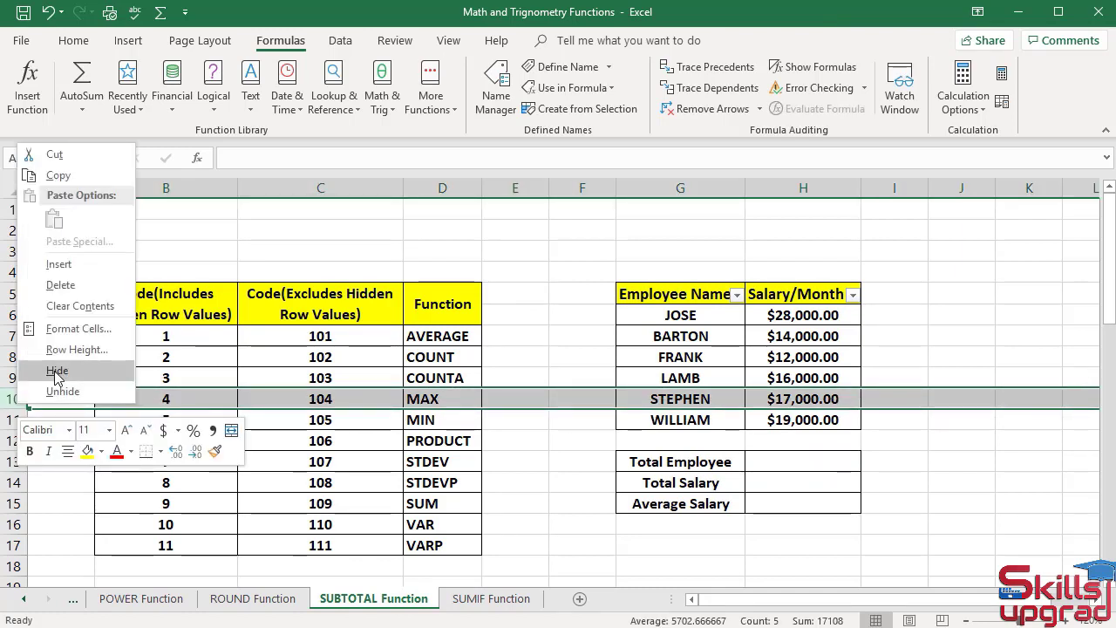
click(56, 372)
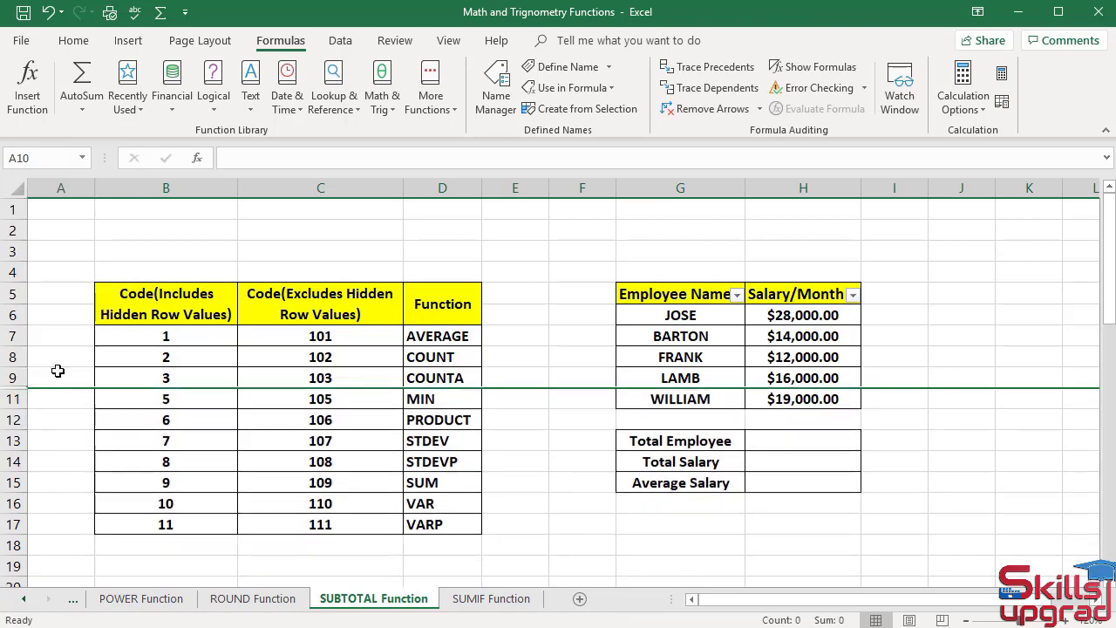
Insert the SUBTOTAL function in H13 with B9 as the function number and G6:G11 as the first reference.
click(808, 444)
click(382, 88)
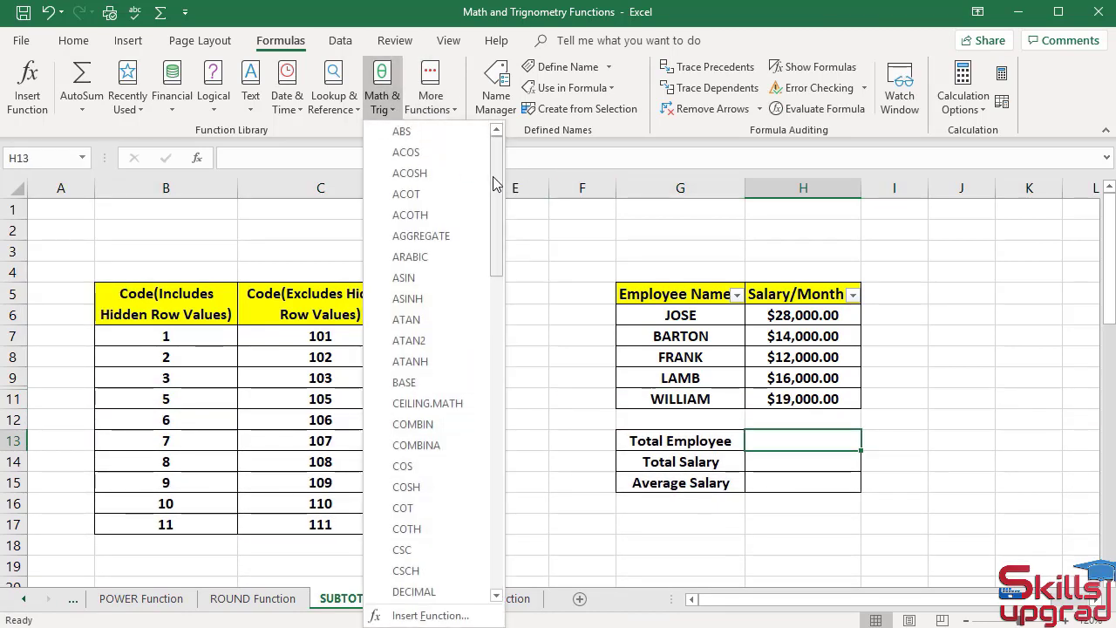
drag(493, 183, 495, 498)
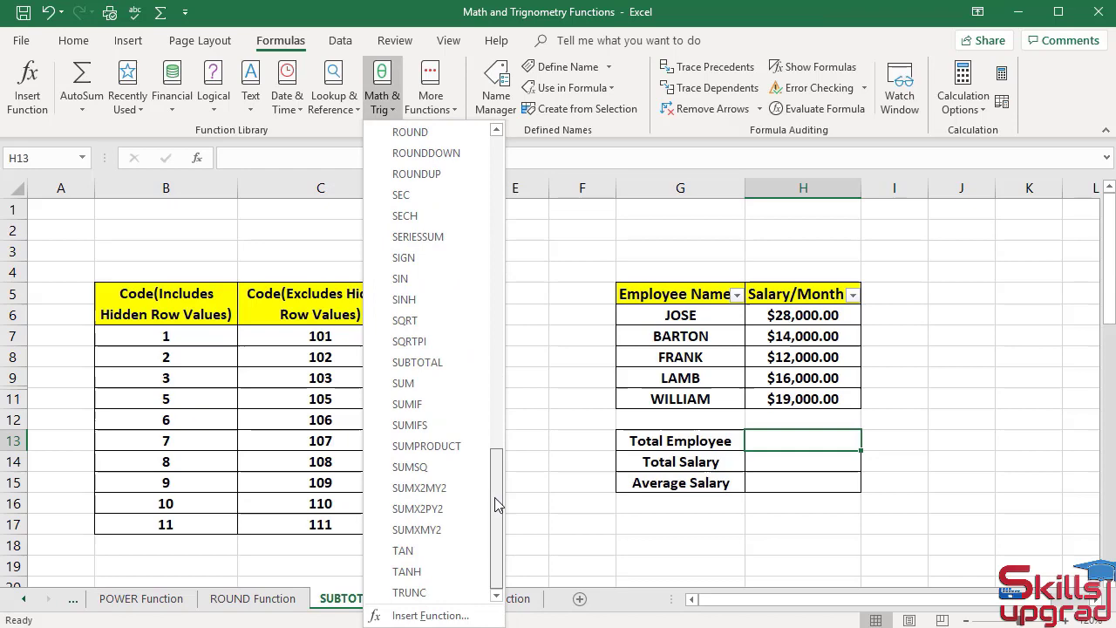
click(419, 362)
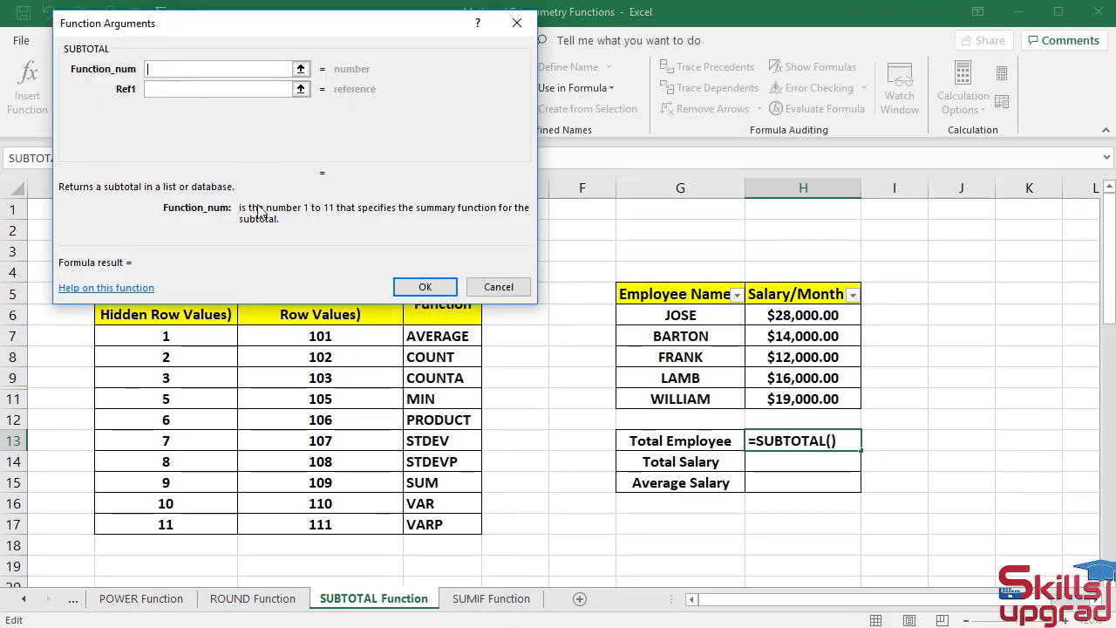
click(176, 381)
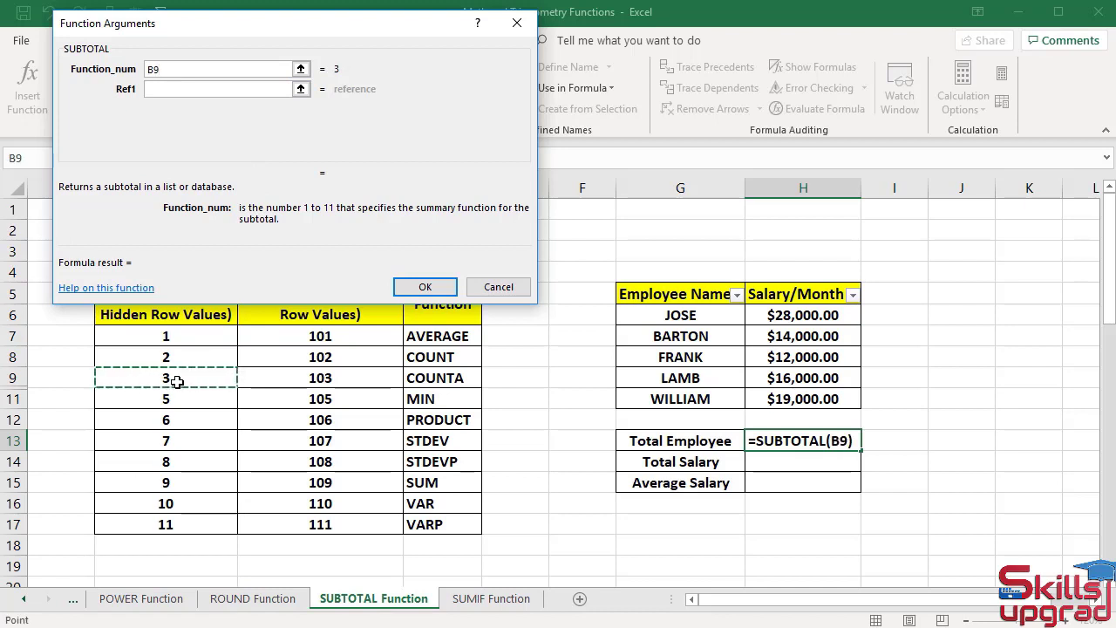
key(Tab)
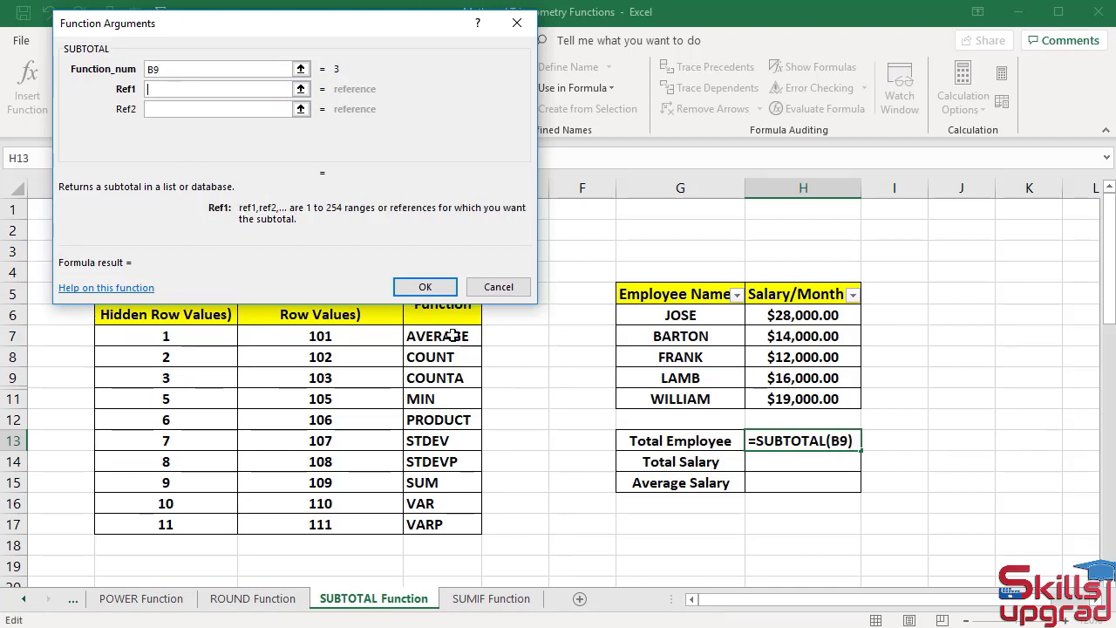
click(645, 317)
drag(652, 330, 669, 394)
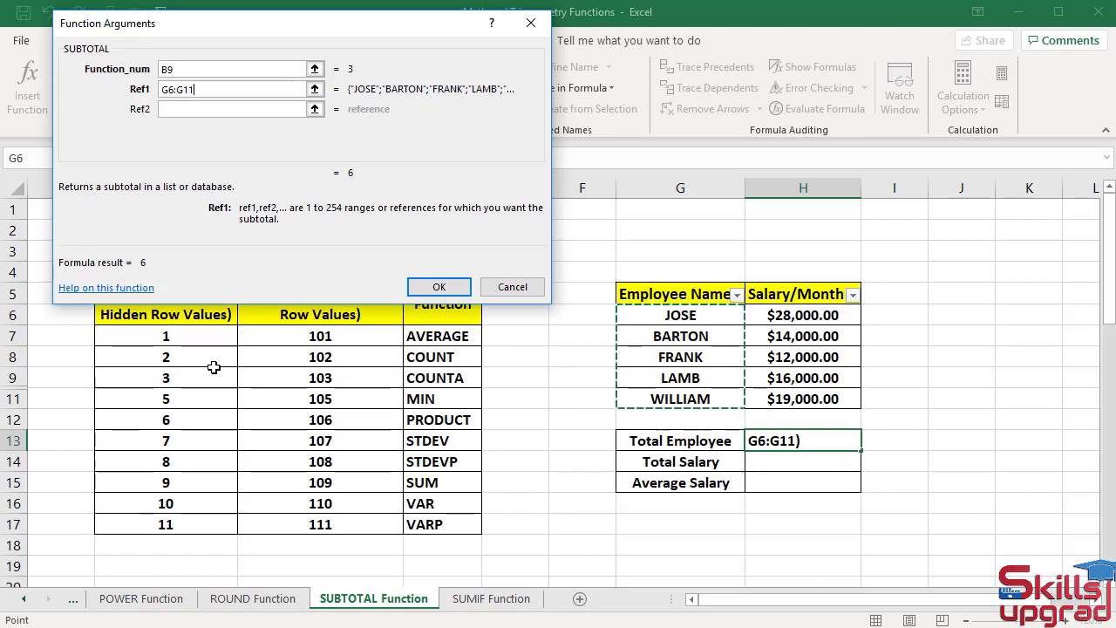
Clear the Ref1 range from the SUBTOTAL arguments for H13.
drag(296, 241, 304, 240)
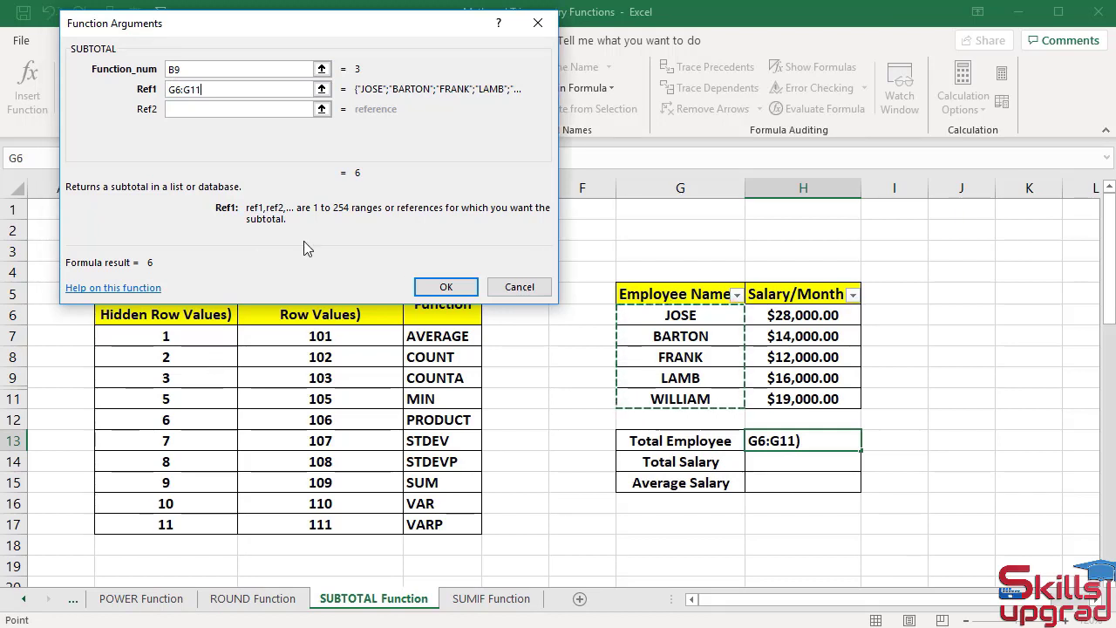
key(BackSpace)
key(BackSpace)
key(BackSpace)
key(BackSpace)
key(BackSpace)
key(BackSpace)
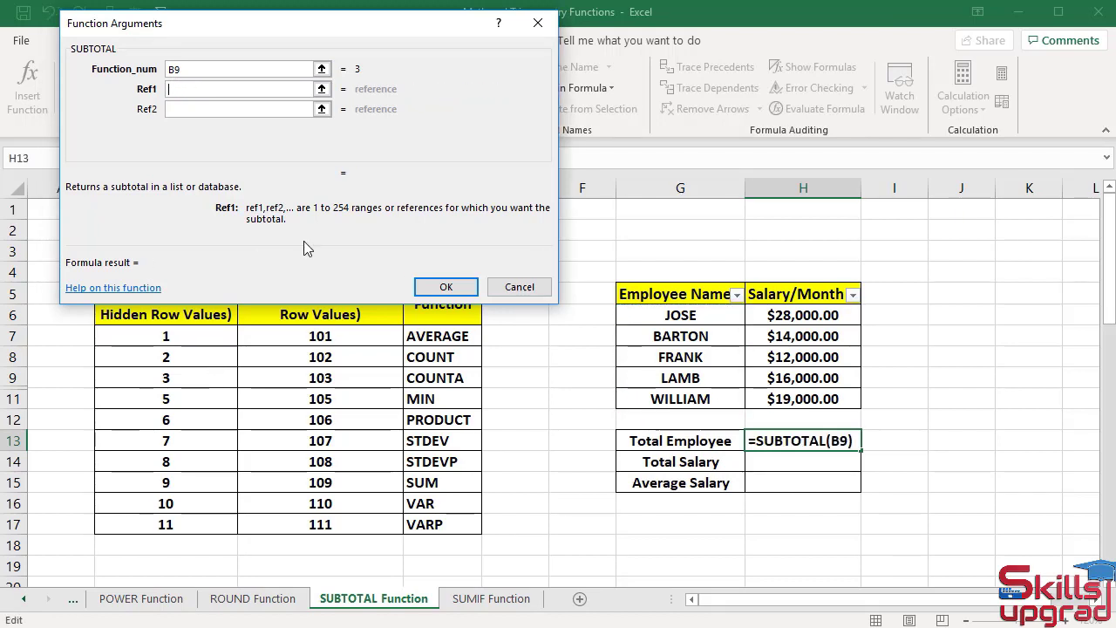
Change the function number to C9, set Ref1 to G6:G11 again, and accept the Total Employee formula.
click(273, 69)
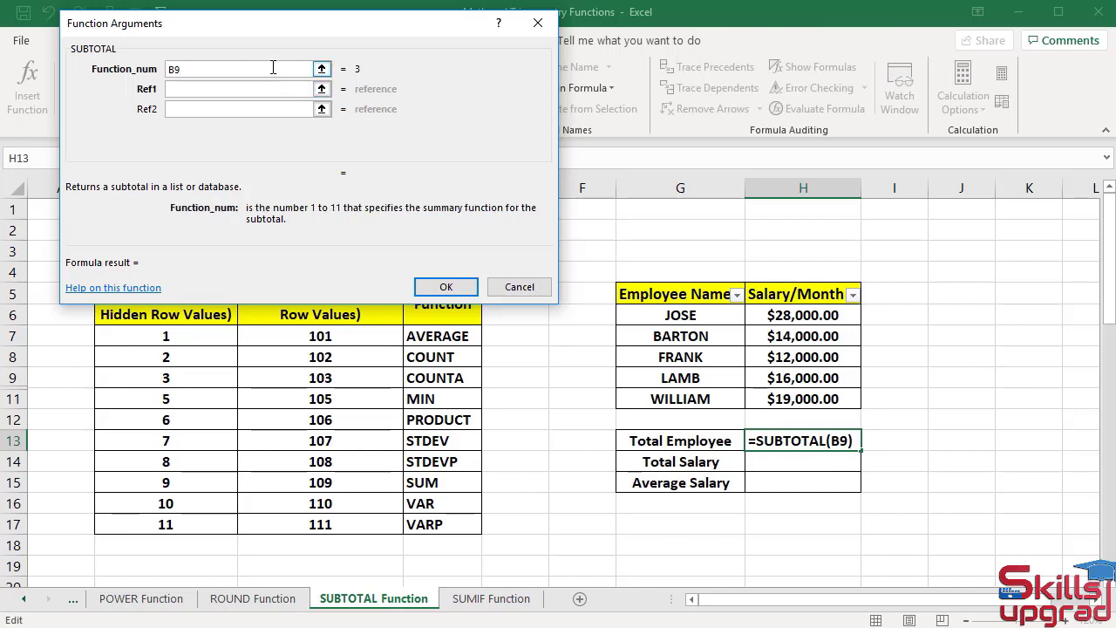
key(BackSpace)
key(BackSpace)
click(320, 380)
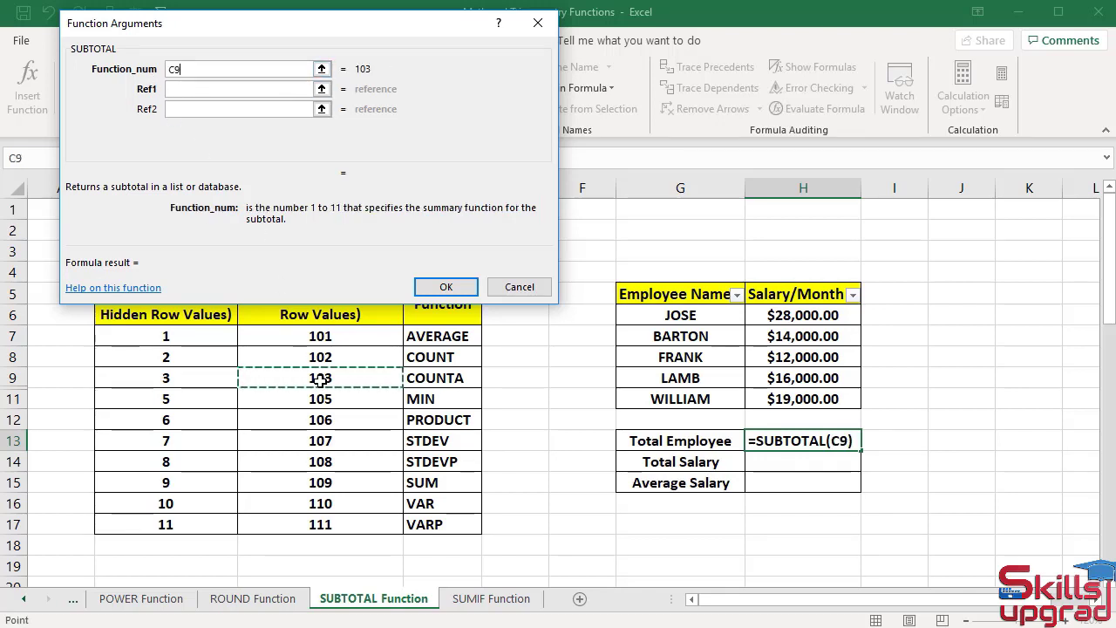
key(Tab)
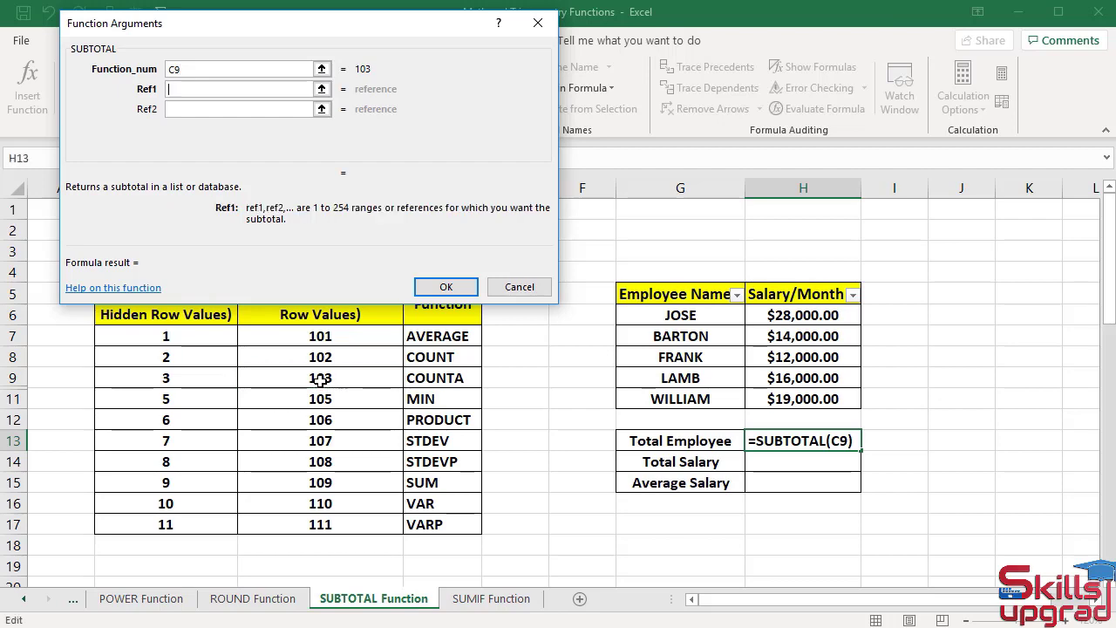
drag(702, 319, 689, 398)
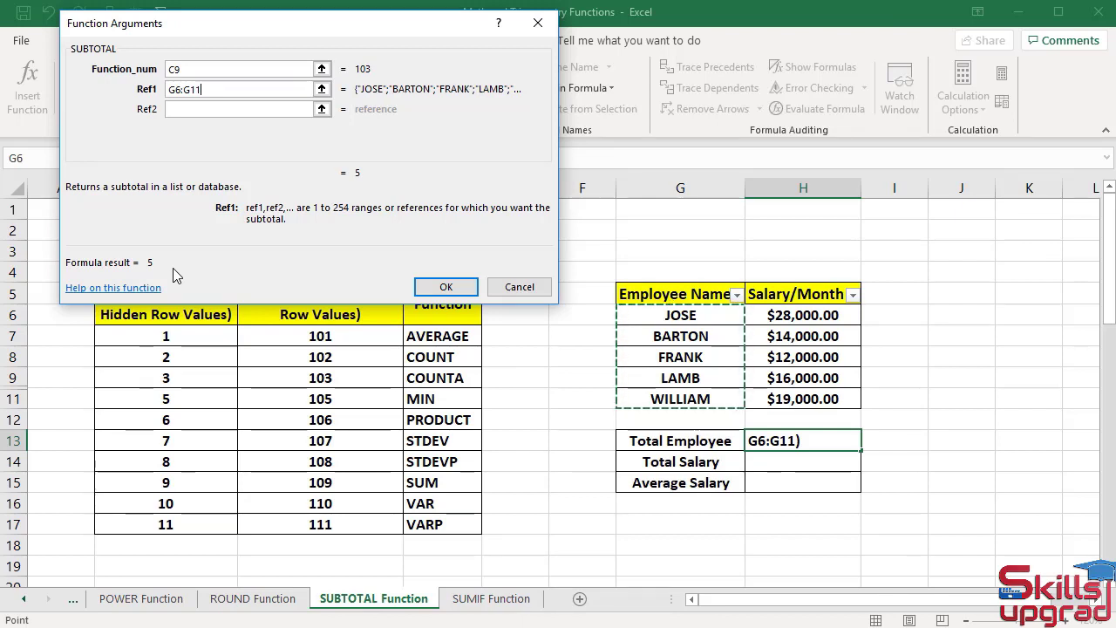
click(446, 287)
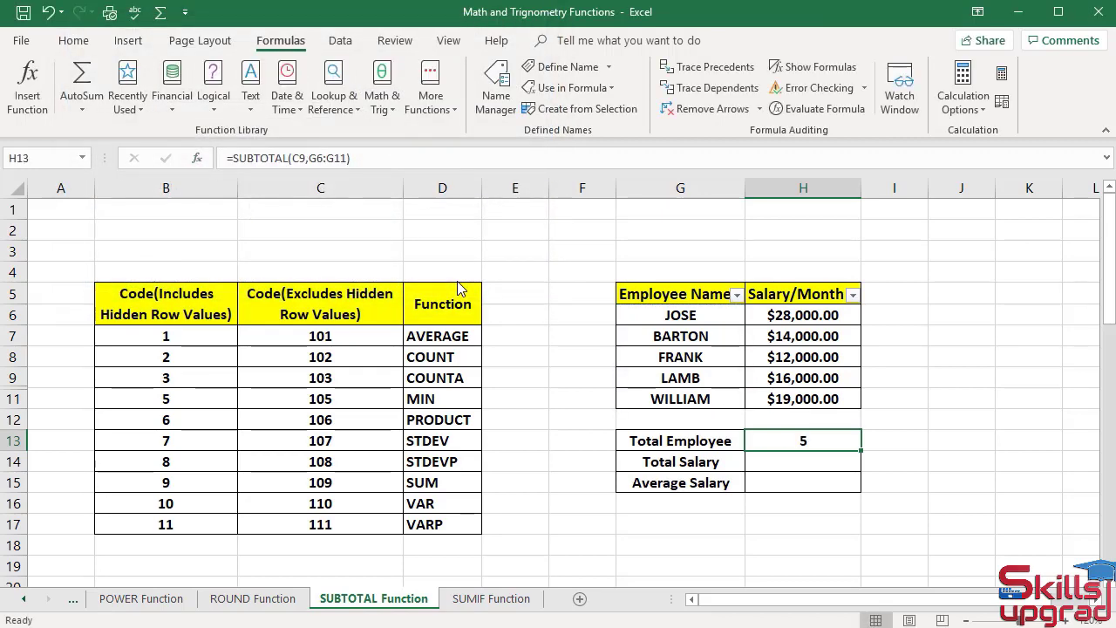
Filter the Employee Name column to exclude the employee in row 11.
click(737, 294)
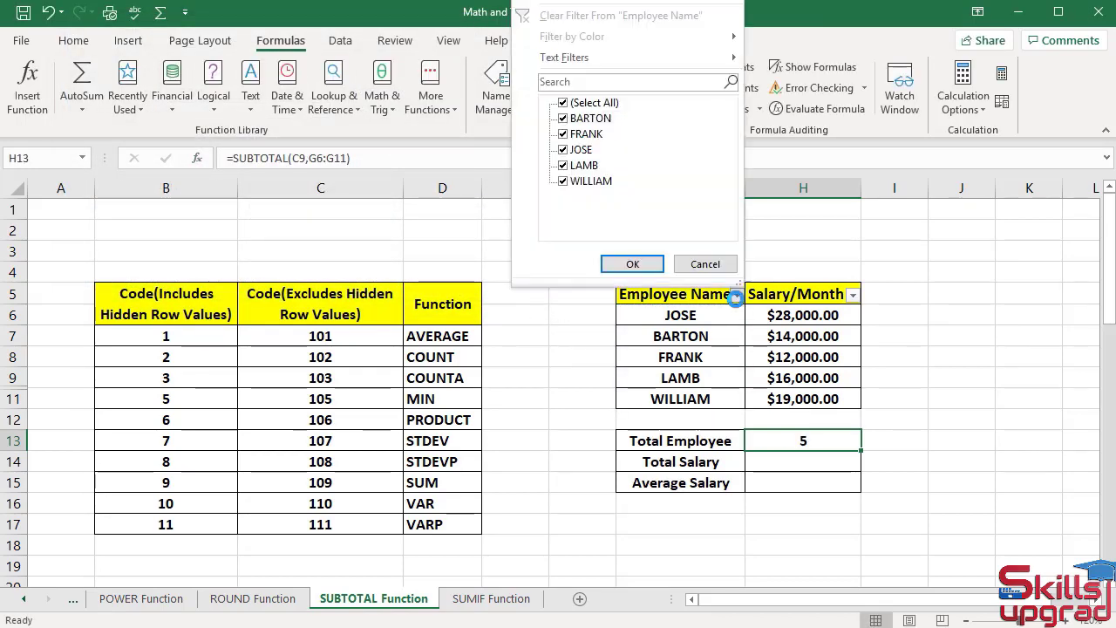
click(564, 184)
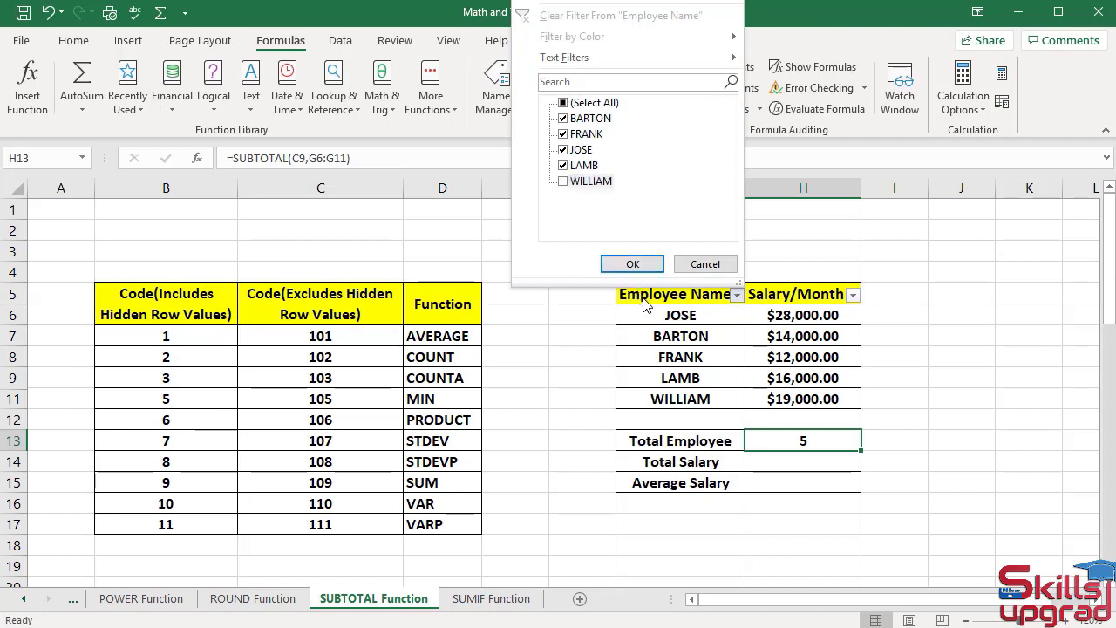
click(632, 264)
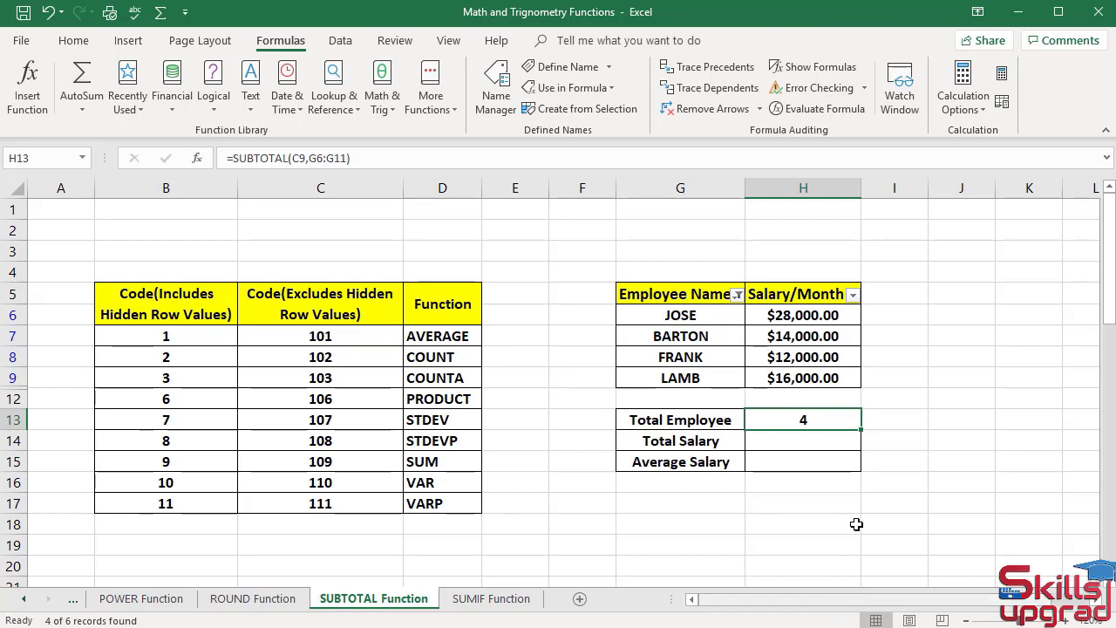
Select H14 and include the row 11 employee in the Employee Name filter again.
click(814, 441)
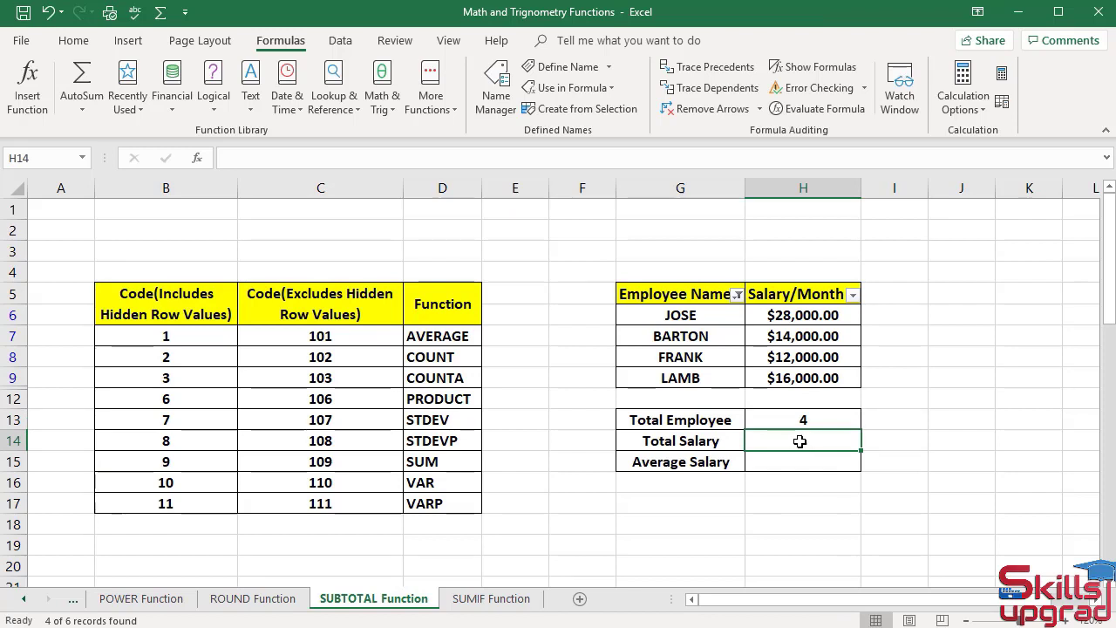
click(737, 296)
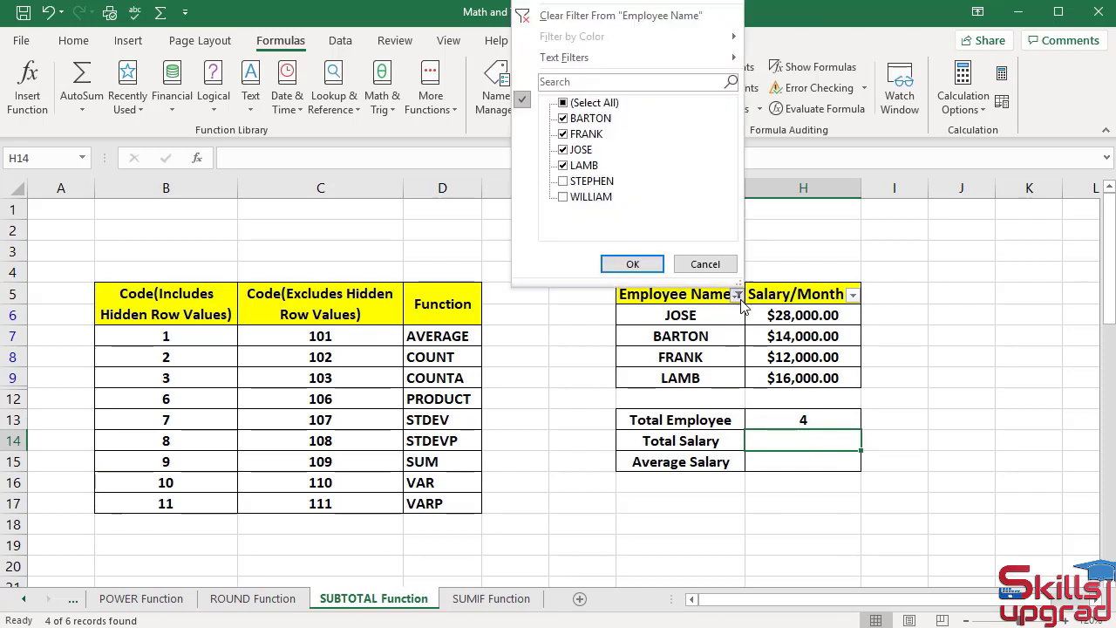
click(564, 197)
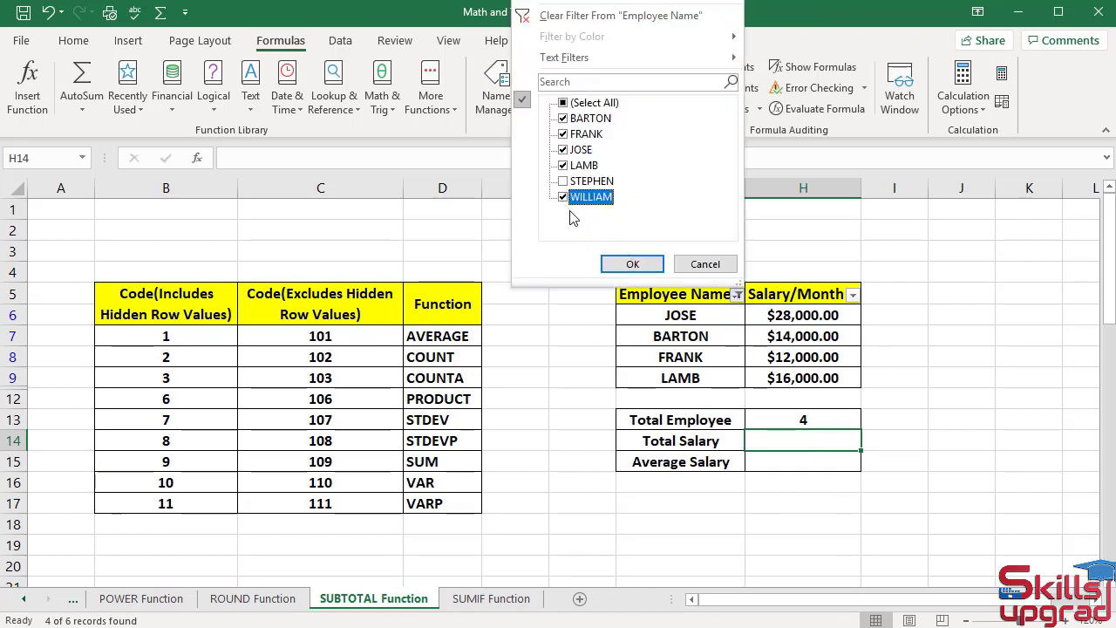
click(632, 264)
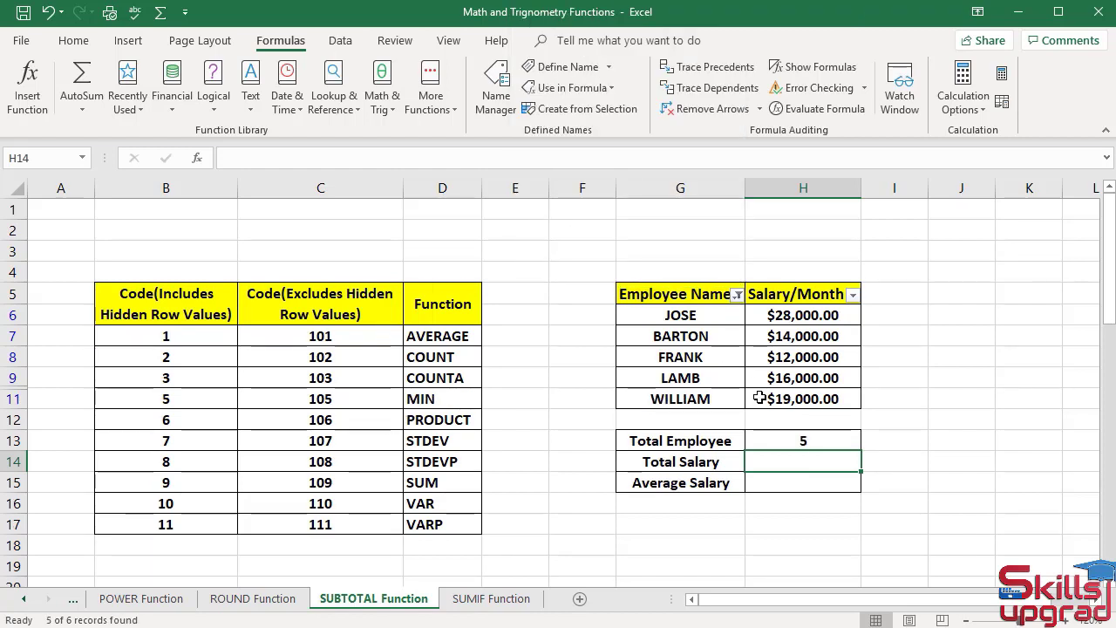
Insert the SUBTOTAL function in H14 with C15 as the function number and H6:H11 as the first reference.
click(387, 92)
drag(492, 179, 491, 479)
click(419, 365)
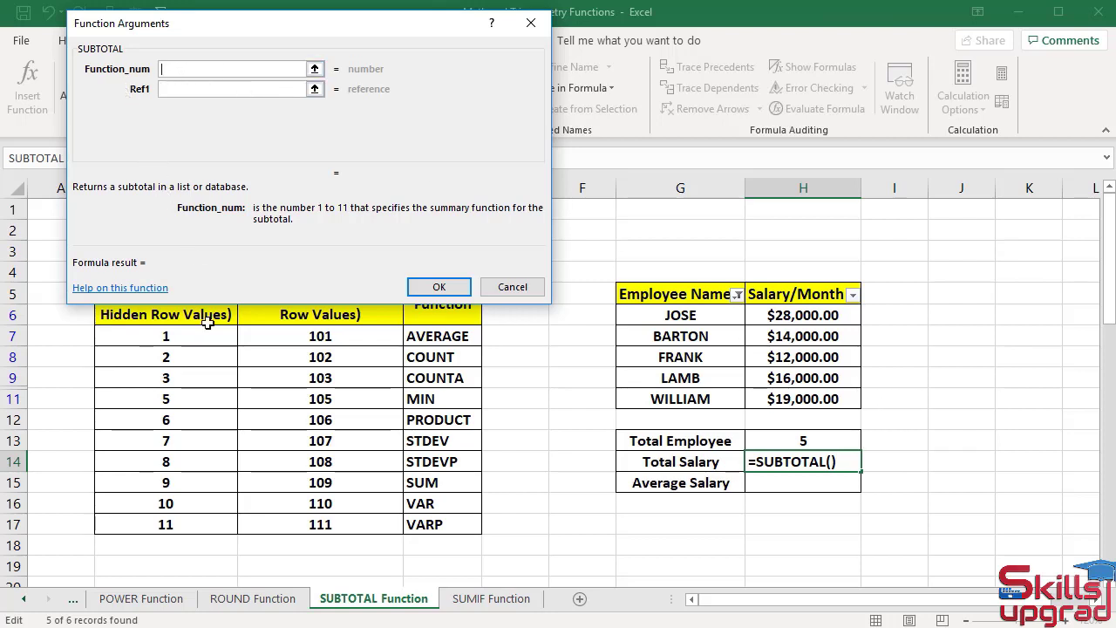
click(340, 484)
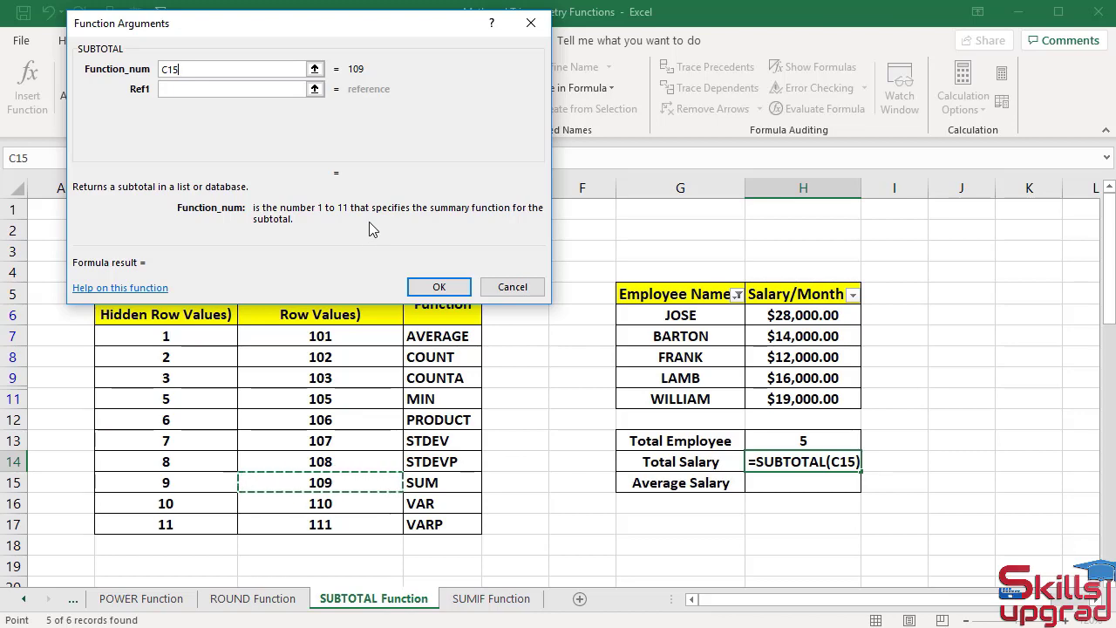
key(Tab)
click(774, 316)
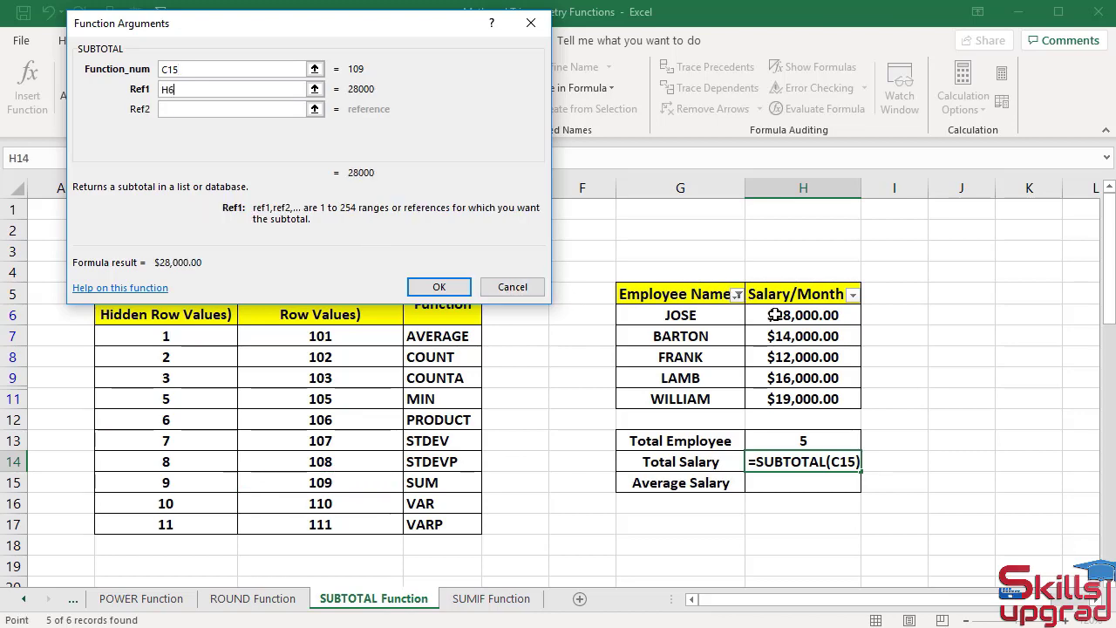
drag(774, 315, 793, 399)
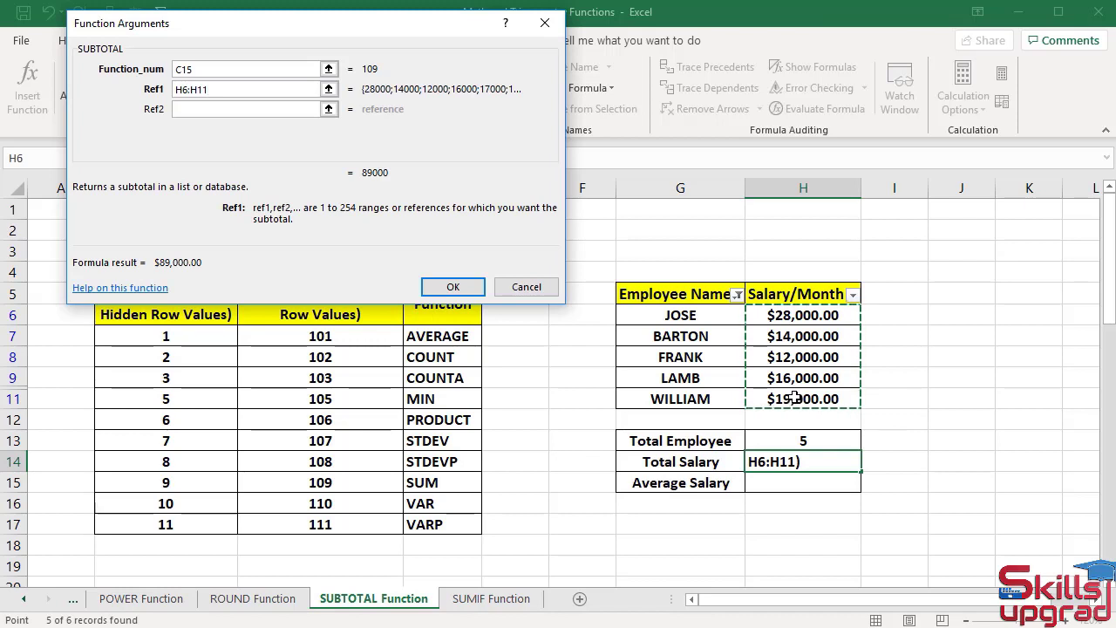
Replace the function number of the Total Salary formula with B15 and accept the formula.
key(shift+Tab)
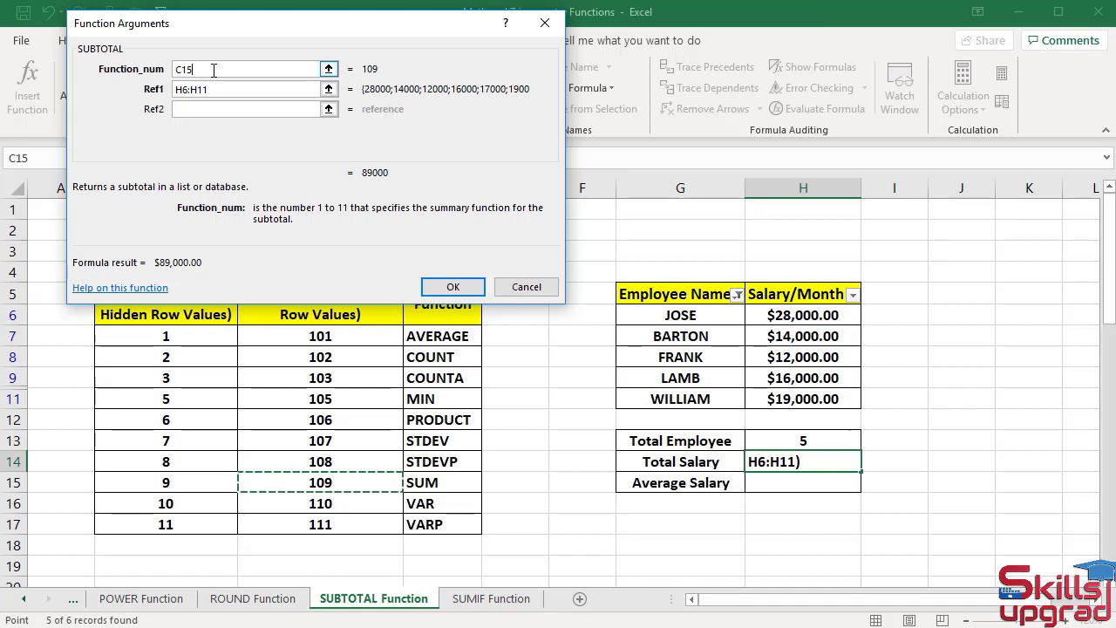
key(BackSpace)
key(BackSpace)
key(BackSpace)
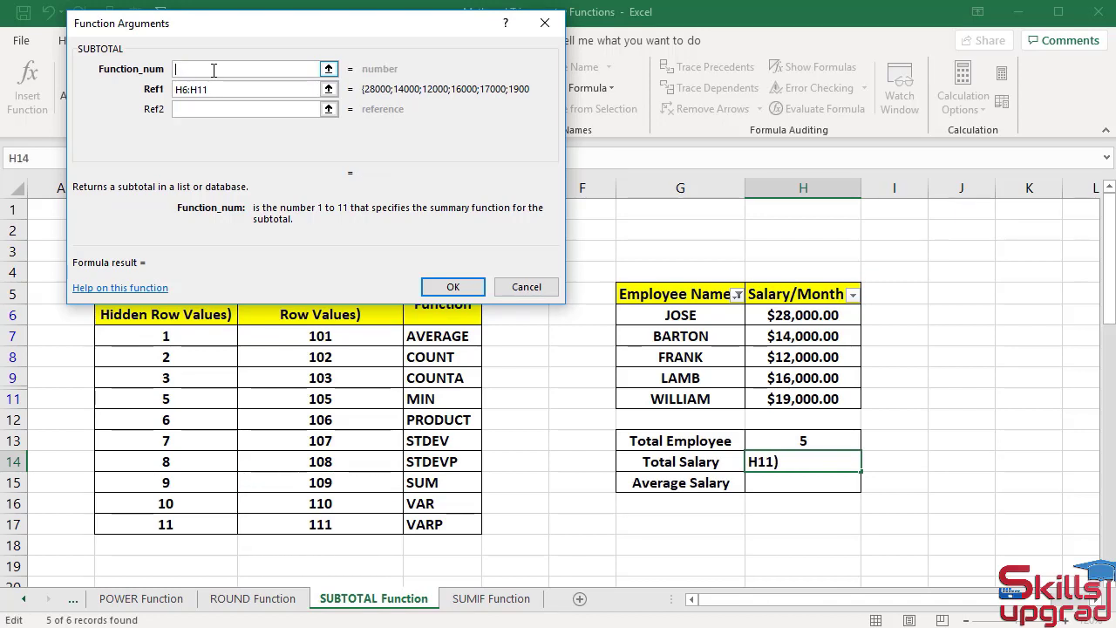
click(182, 482)
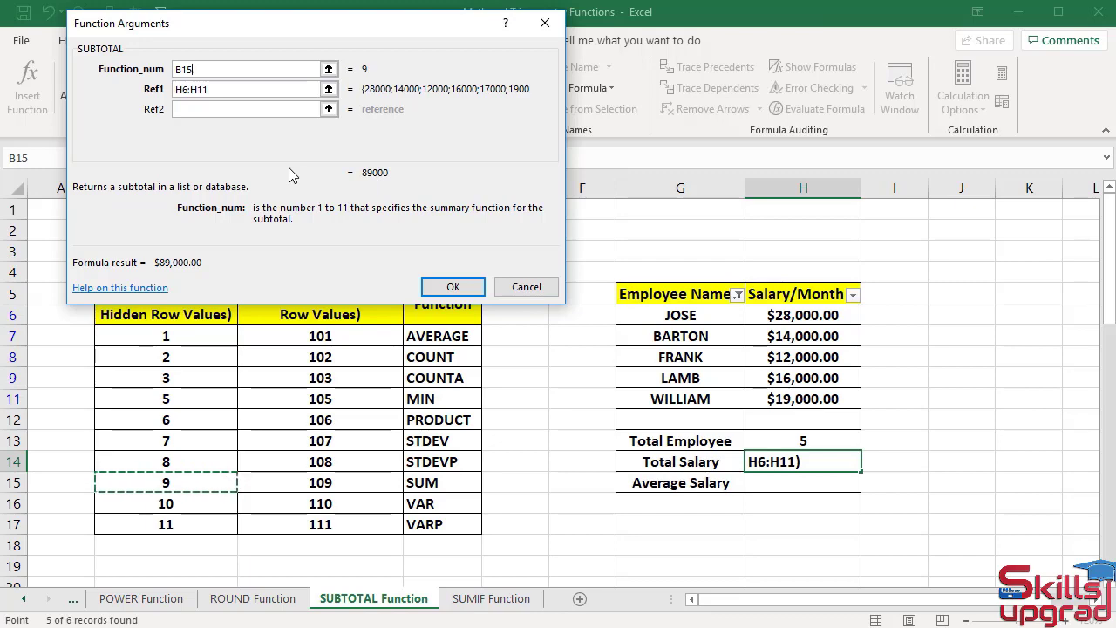
click(452, 287)
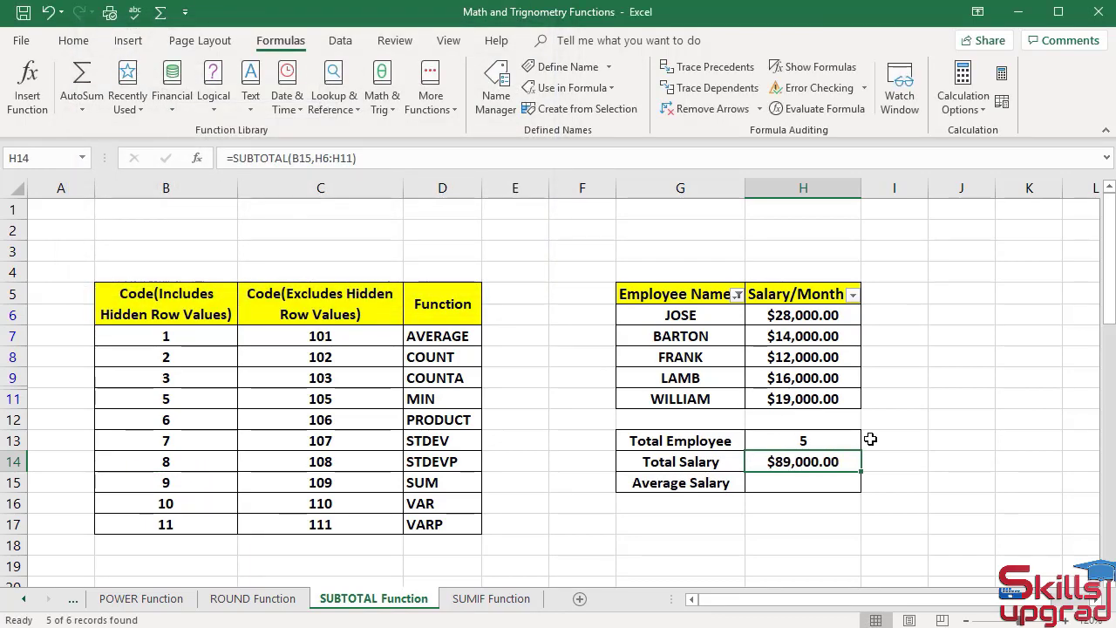
Include the unchecked row 10 employee in the Employee Name filter again.
click(736, 295)
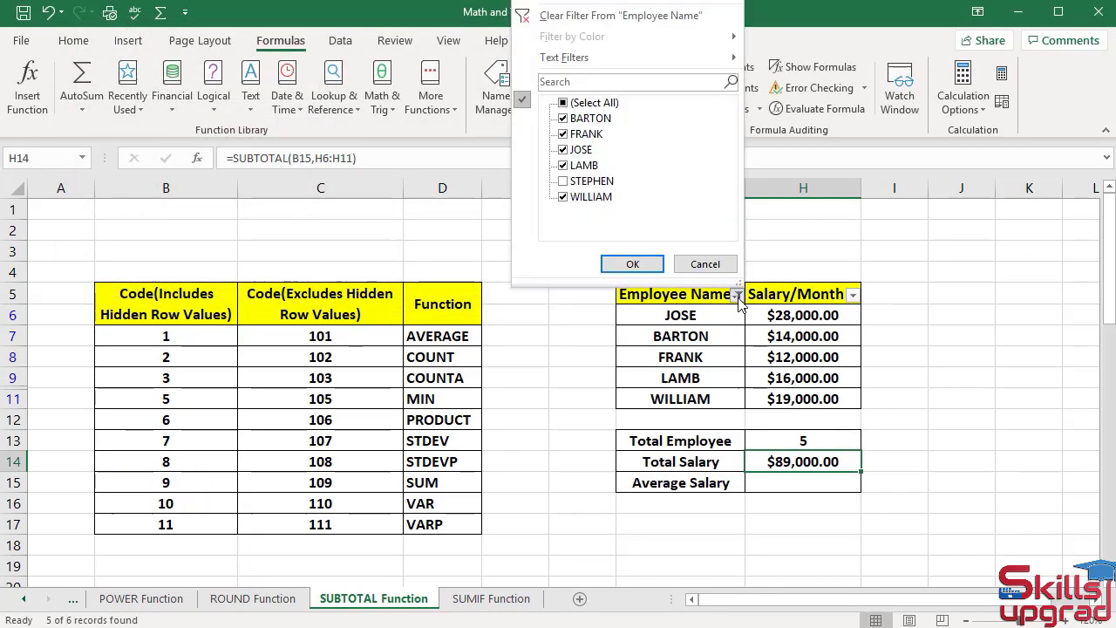
click(577, 183)
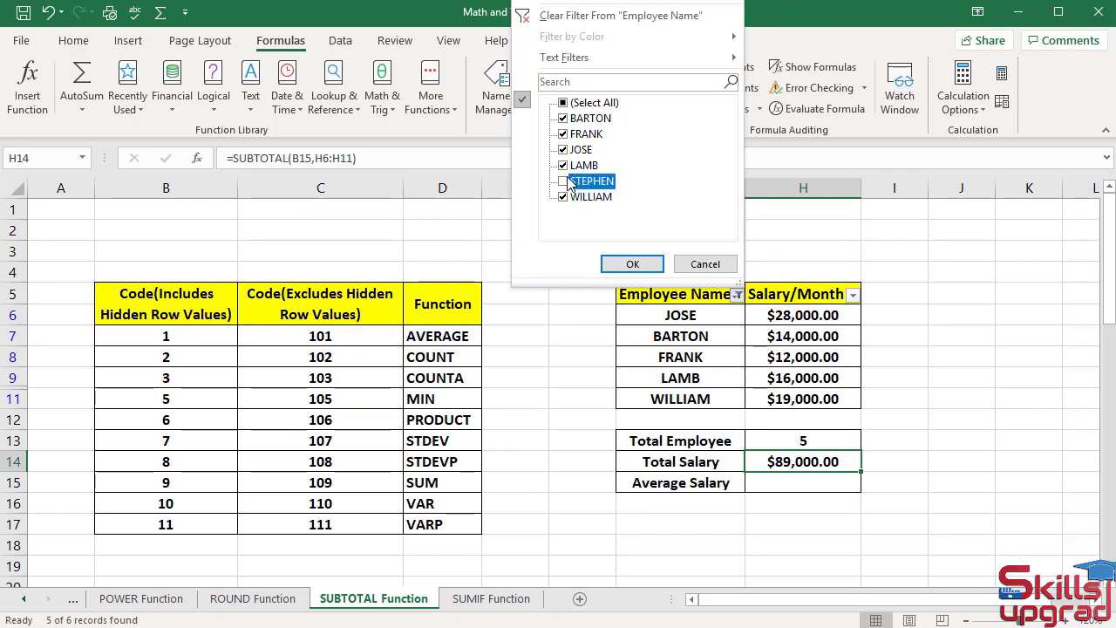
click(633, 264)
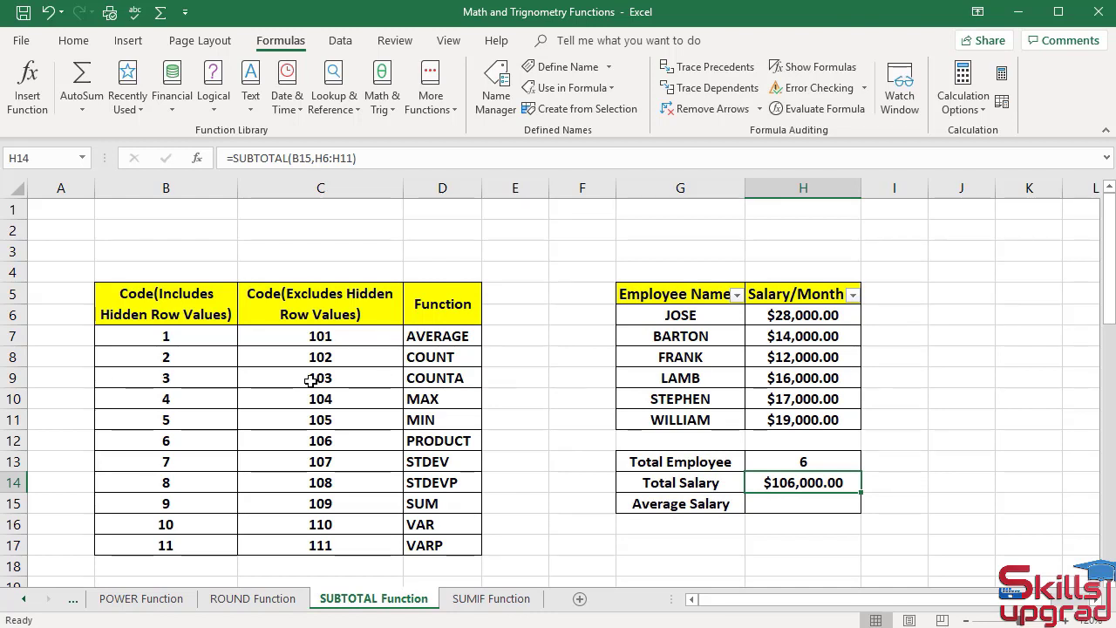
Hide row 11 of the worksheet.
click(15, 419)
right_click(16, 419)
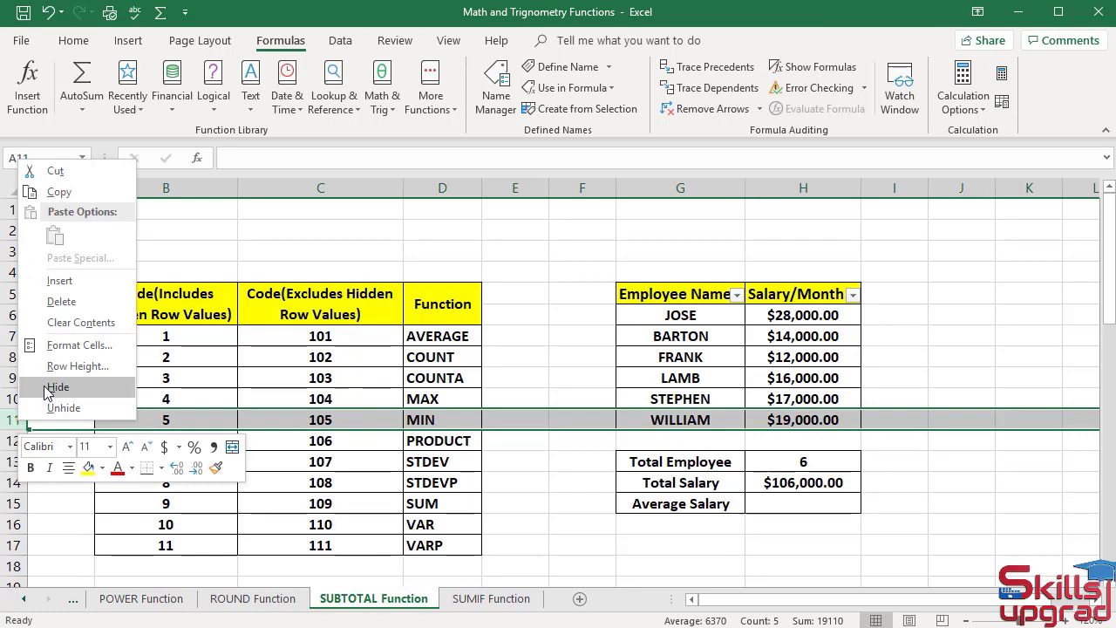
click(50, 387)
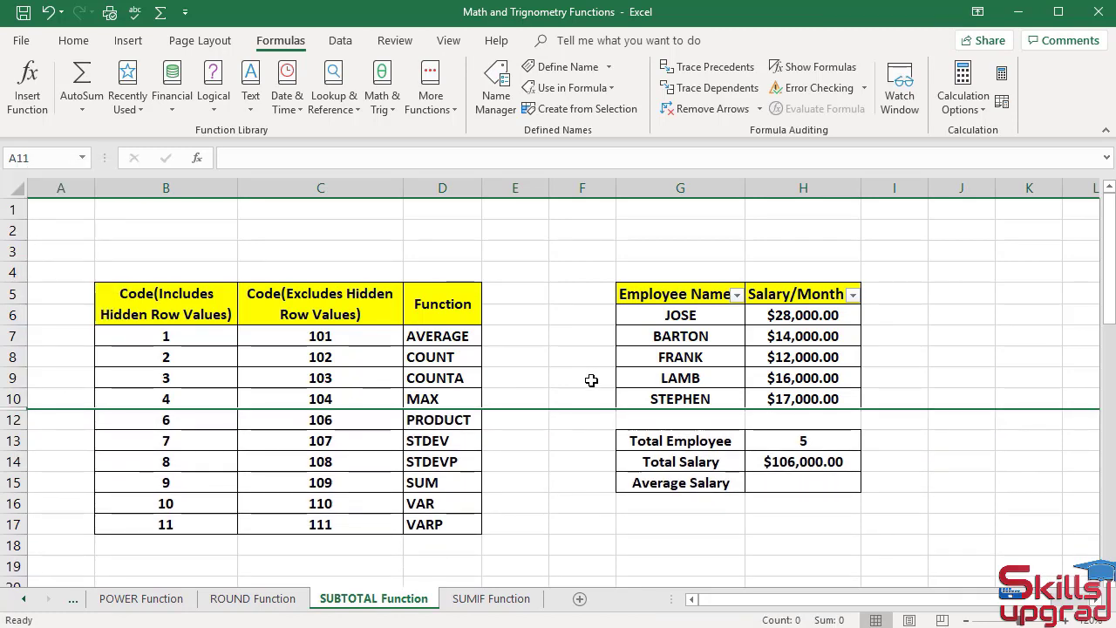
Replace the function number of the Total Salary formula in H14 with C15 and accept the formula.
click(774, 458)
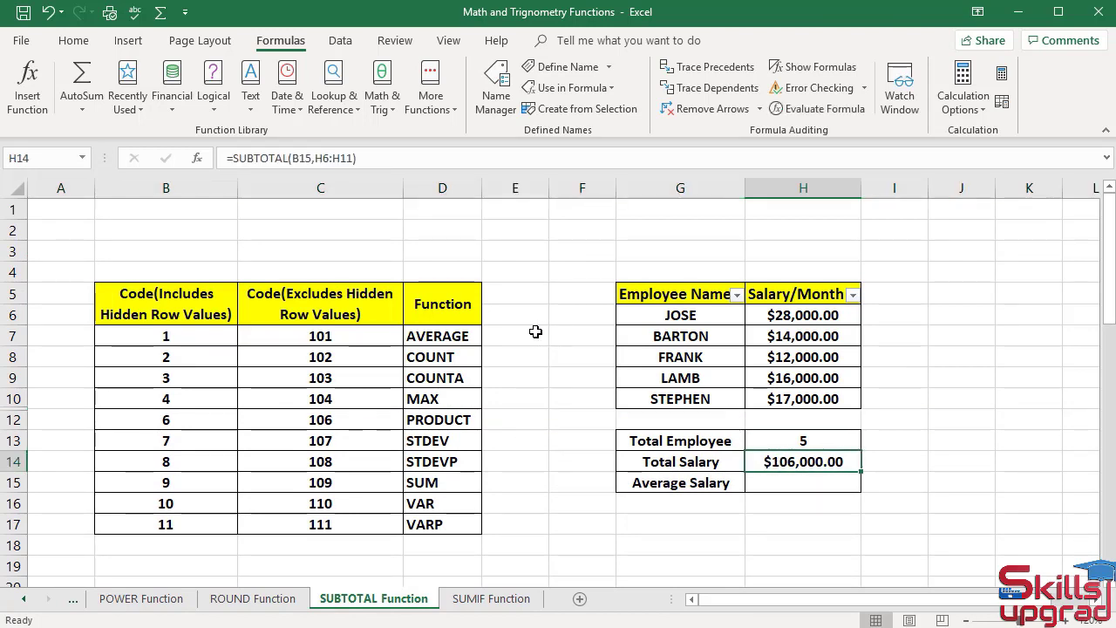
click(314, 157)
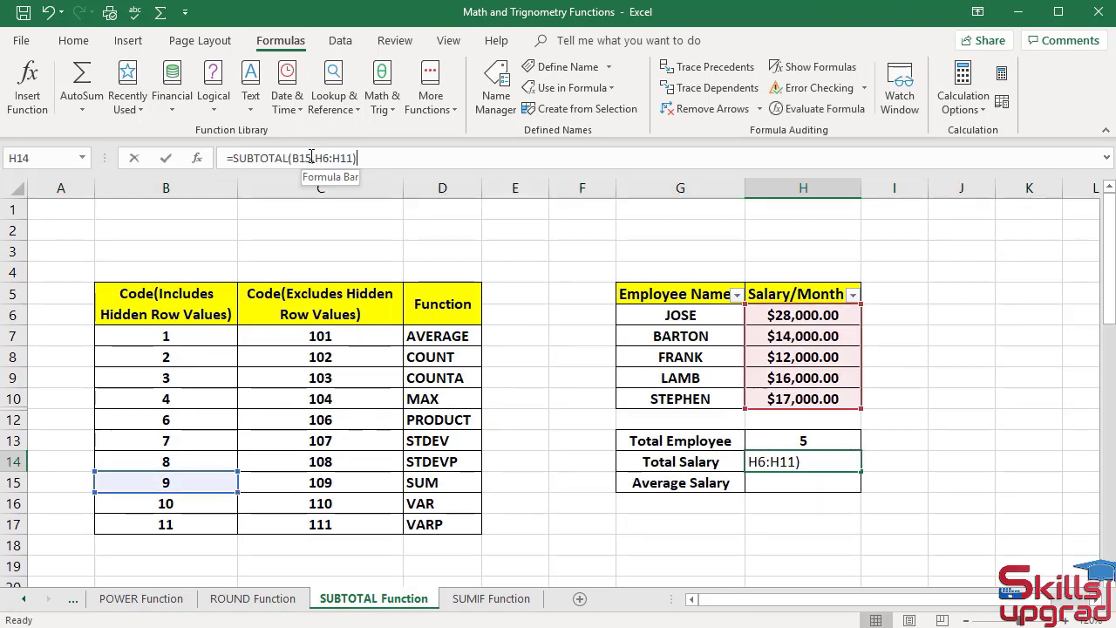
key(BackSpace)
key(BackSpace)
key(BackSpace)
key(BackSpace)
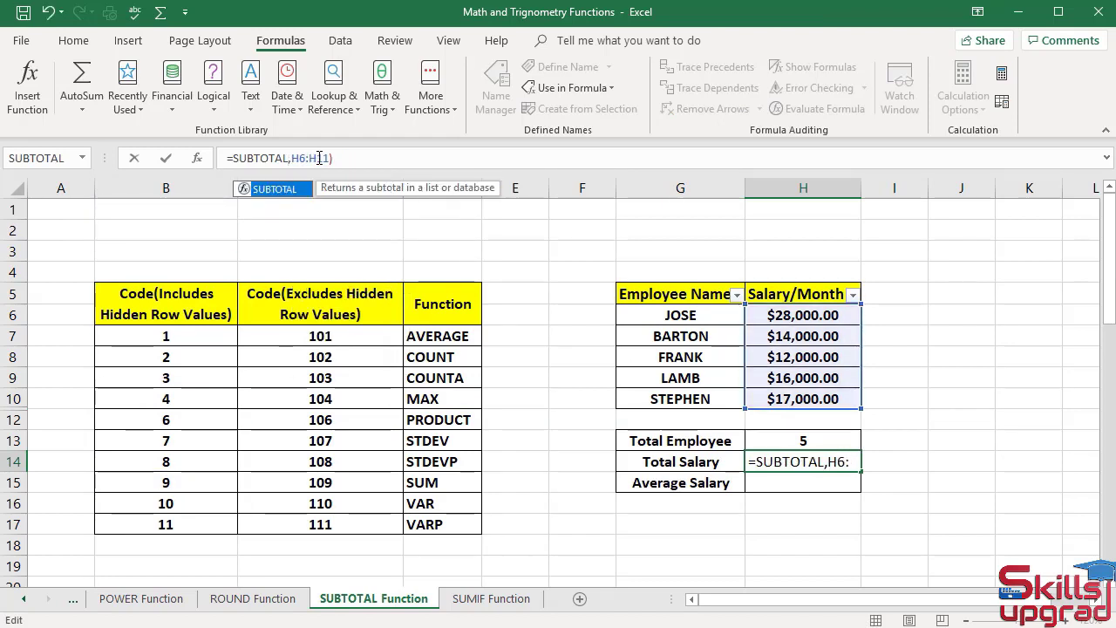
text(()
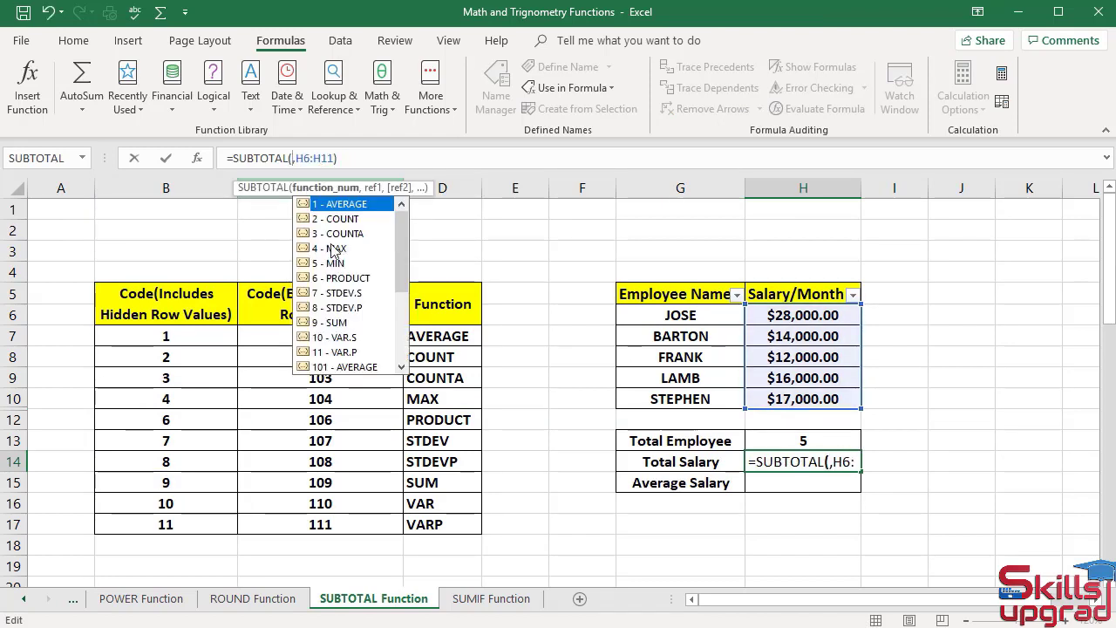
click(332, 486)
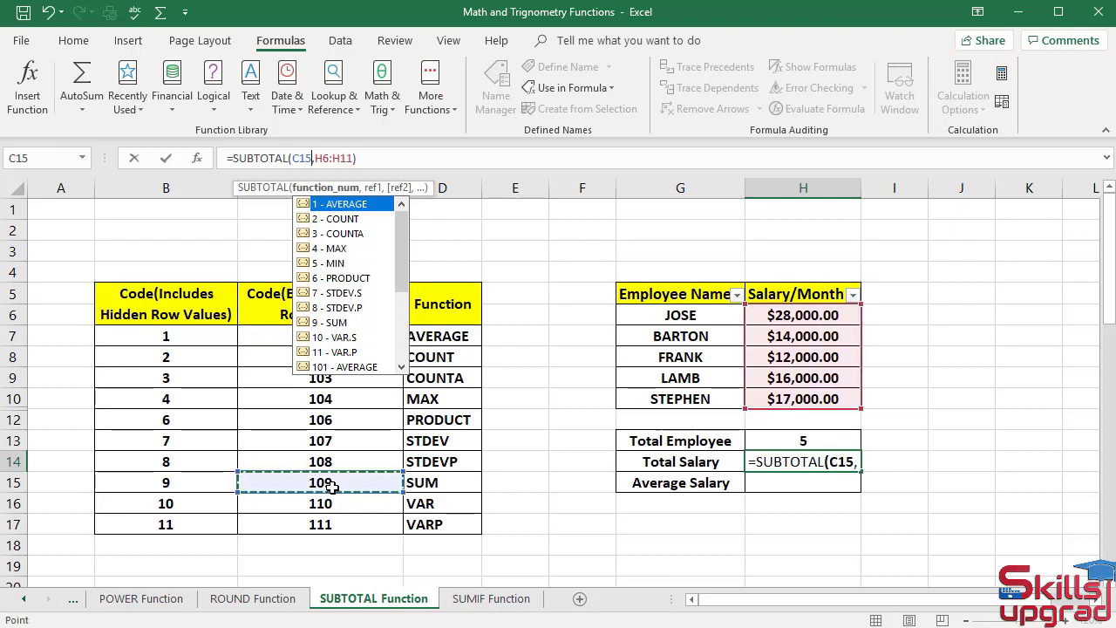
key(Return)
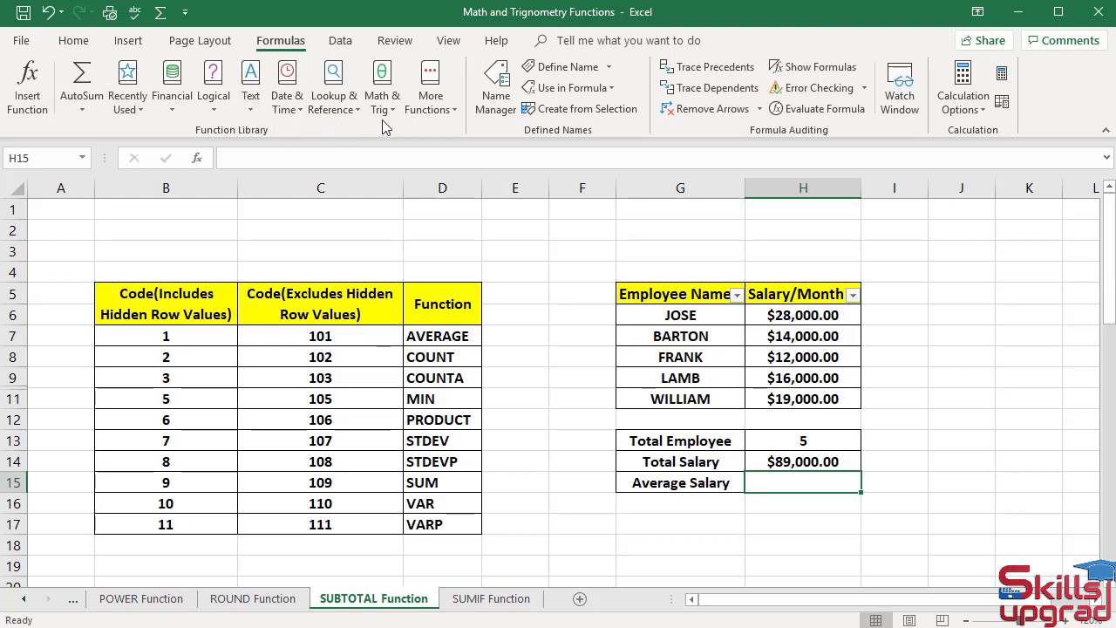
Insert the SUBTOTAL function in H15 with B7 as the function number and H6:H11 as the first reference.
click(384, 101)
scroll(474, 299, down, 15)
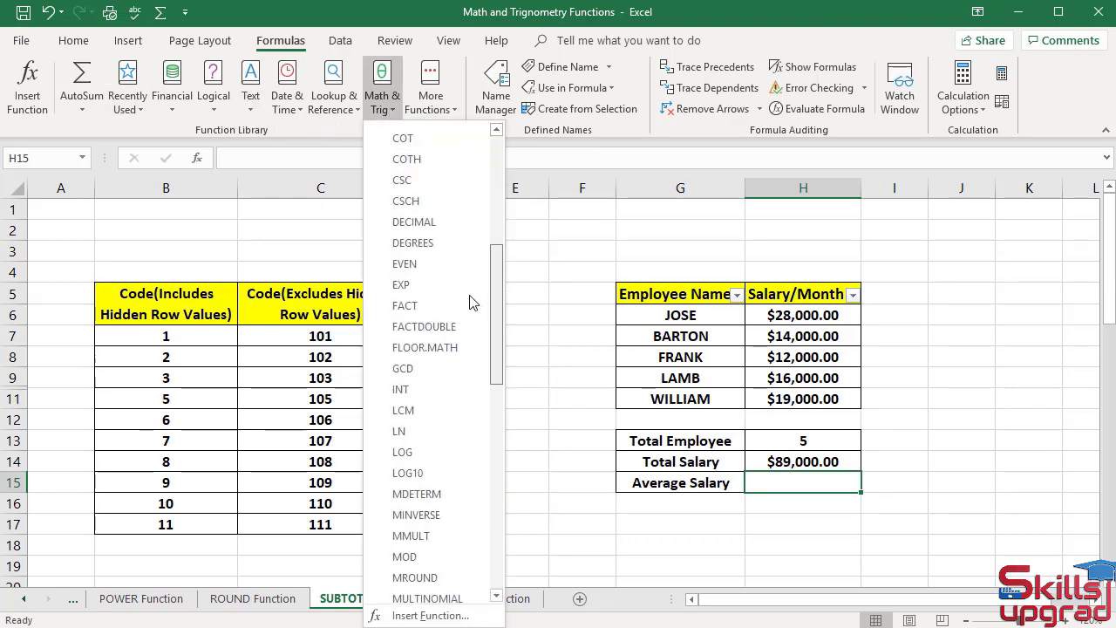
click(417, 362)
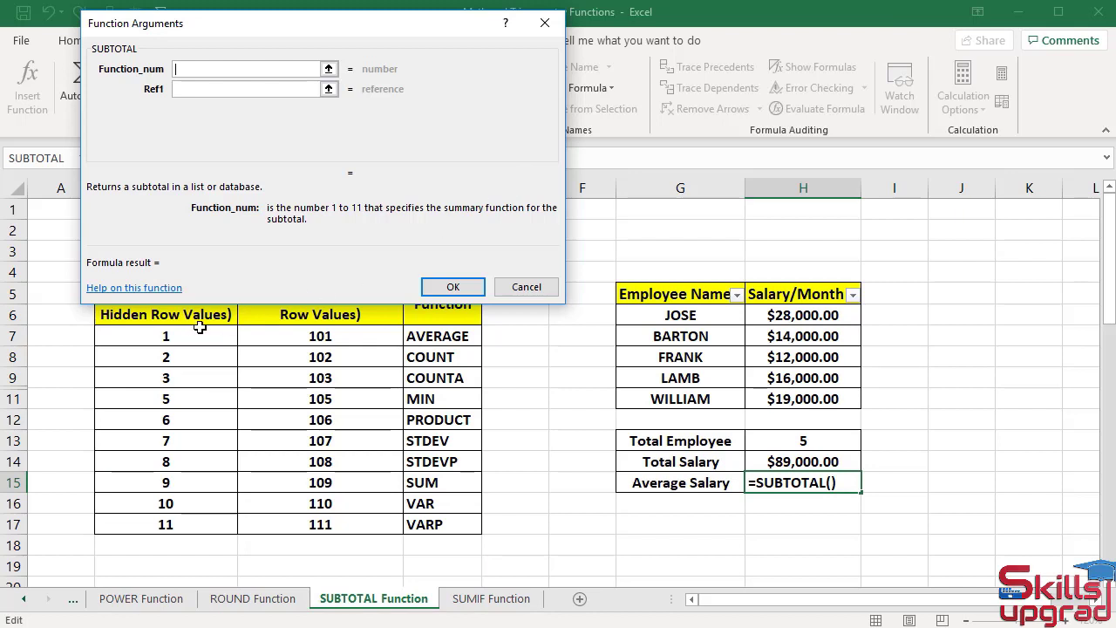
click(167, 338)
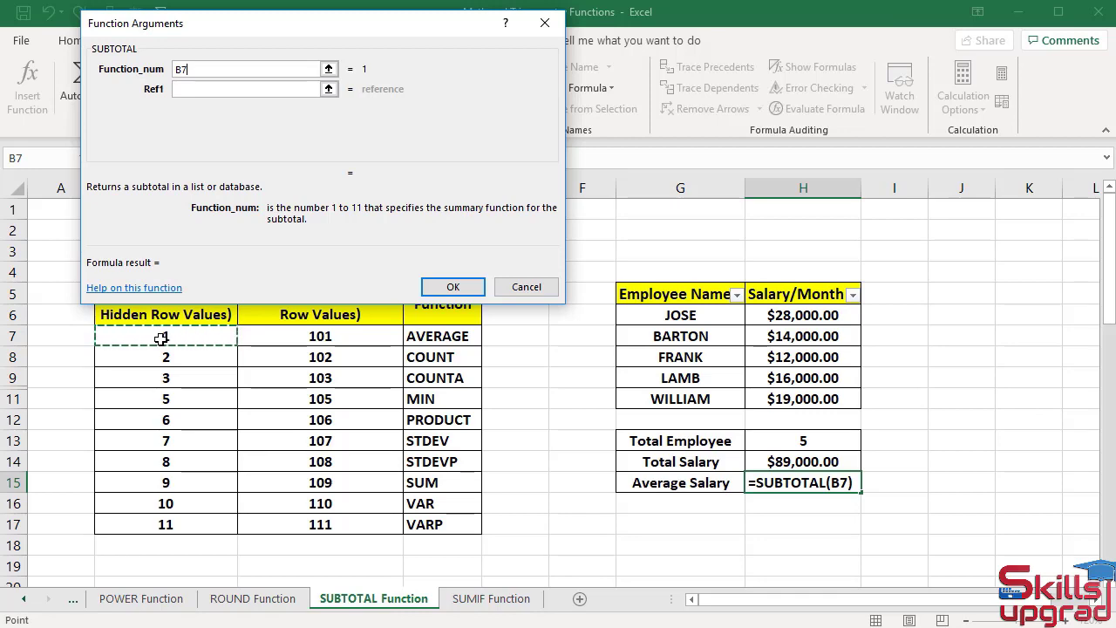
key(Tab)
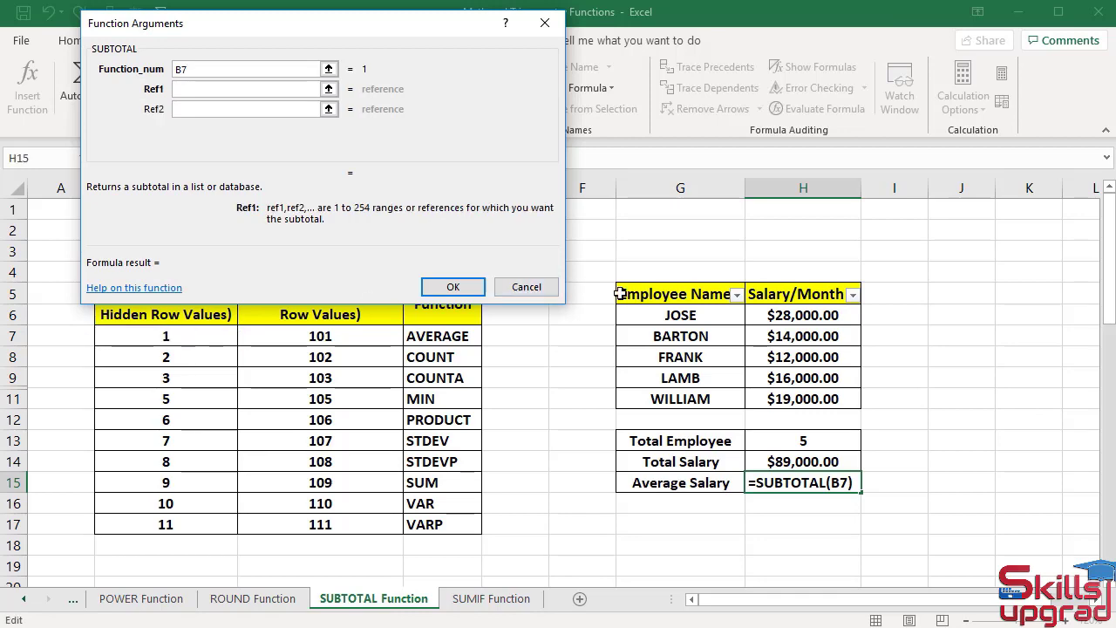
click(803, 318)
drag(803, 318, 807, 401)
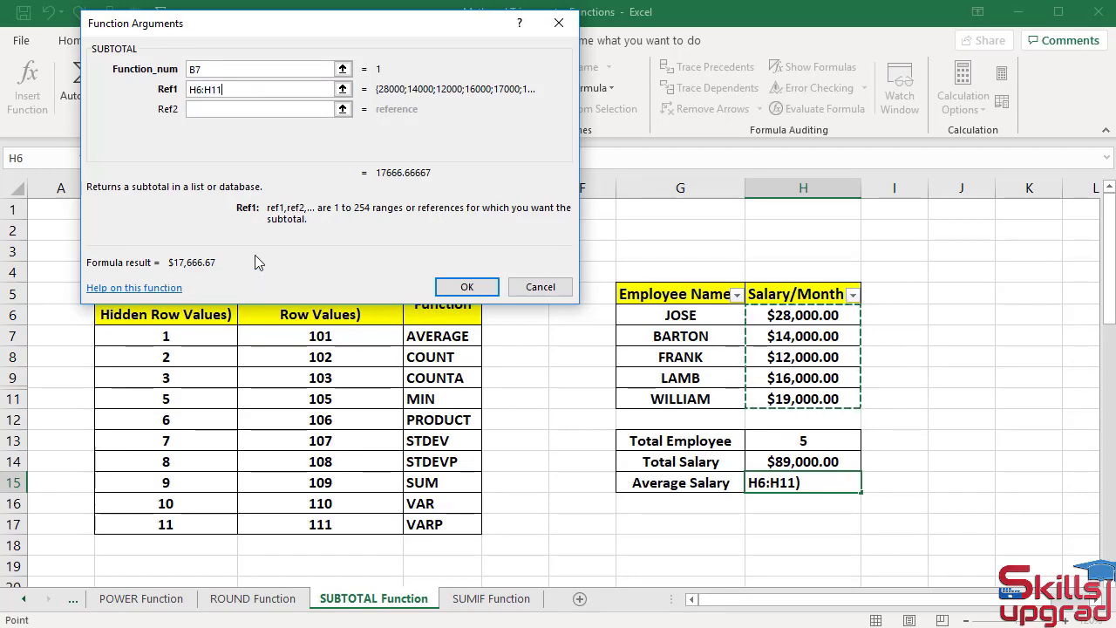
Replace the function number of the Average Salary formula with C7 and accept the formula.
click(256, 70)
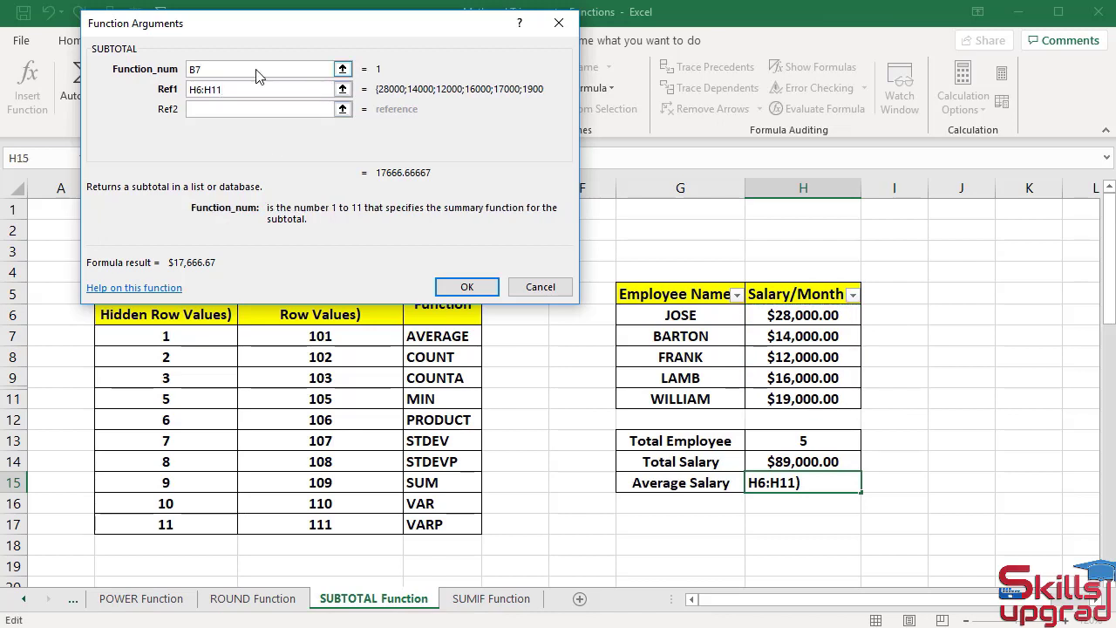
key(BackSpace)
key(BackSpace)
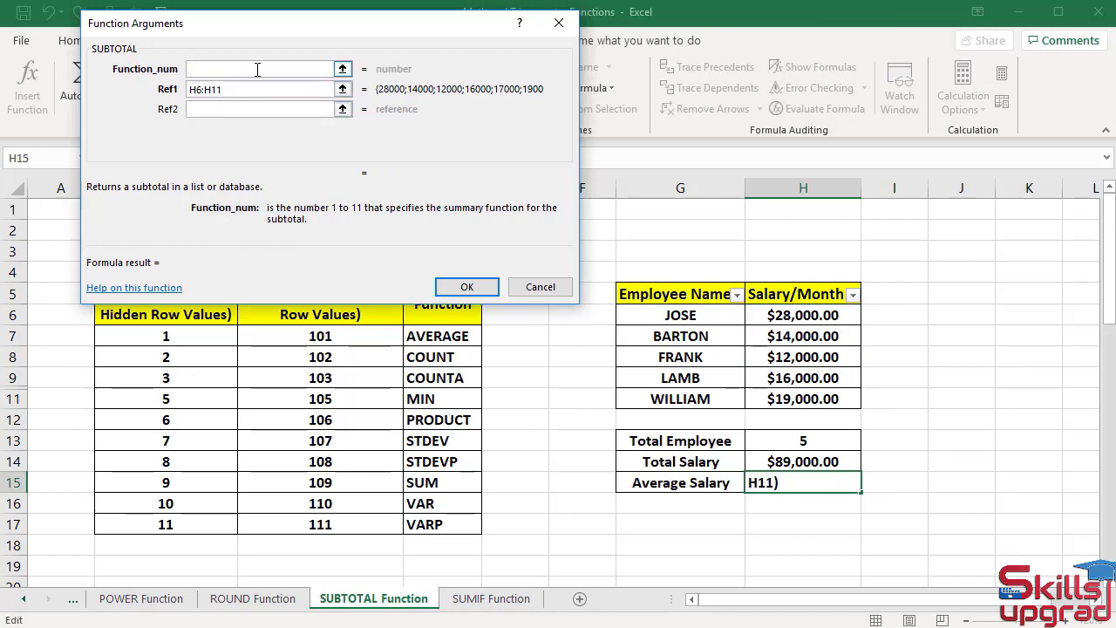
click(305, 338)
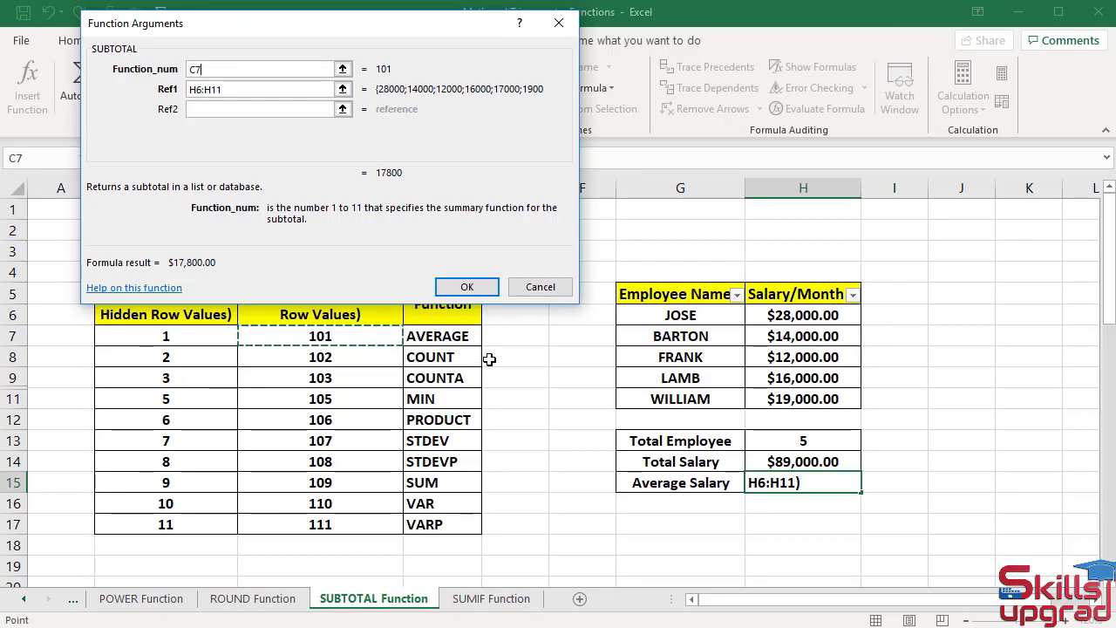
click(466, 288)
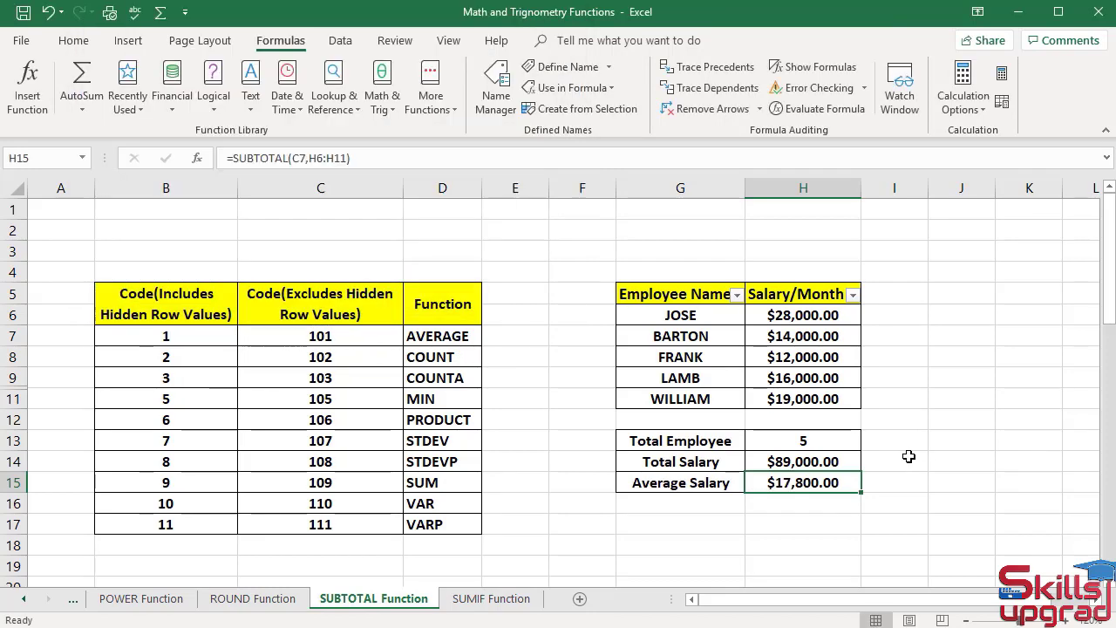